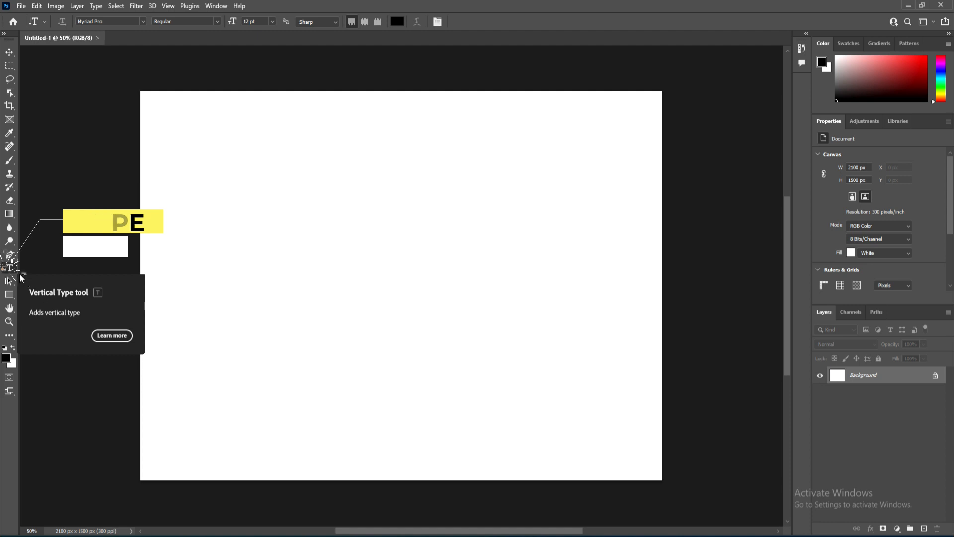
- Try the Horizontal Type tool and the Vertical Type Mask tool from the type tool group
right_click(10, 267)
left_click(26, 267)
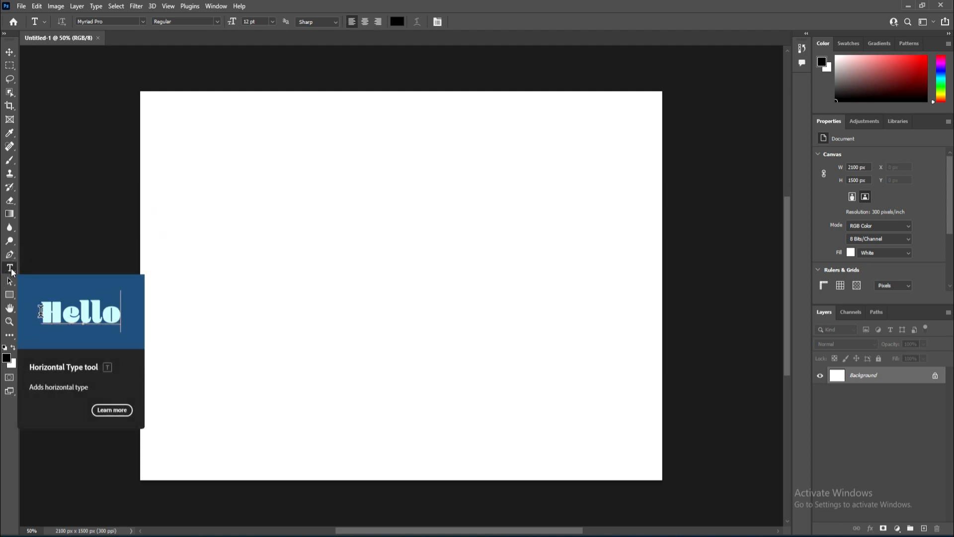
right_click(11, 269)
left_click(30, 301)
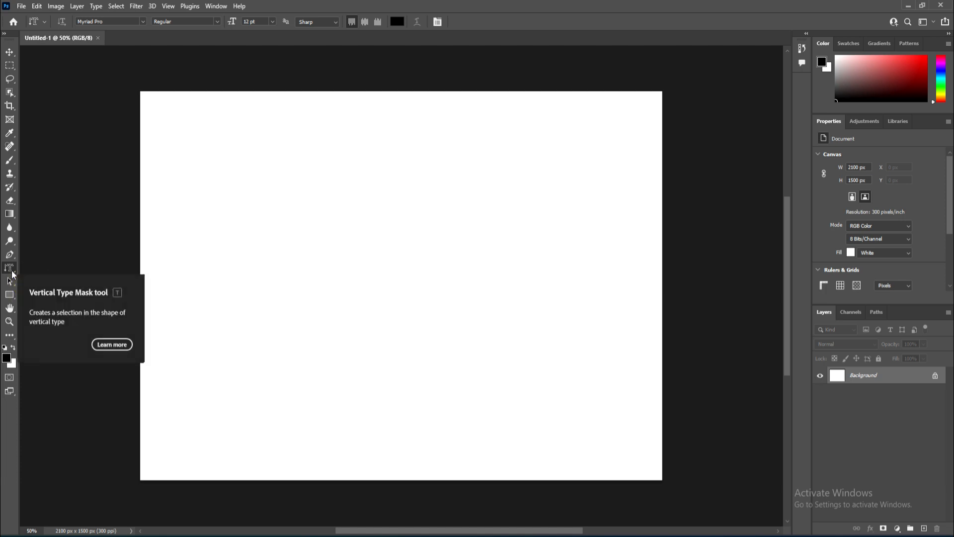
- Draw a wide paragraph text box with the Horizontal Type tool in the upper half of the canvas, keeping the Lorem ipsum placeholder text
right_click(10, 271)
left_click(27, 268)
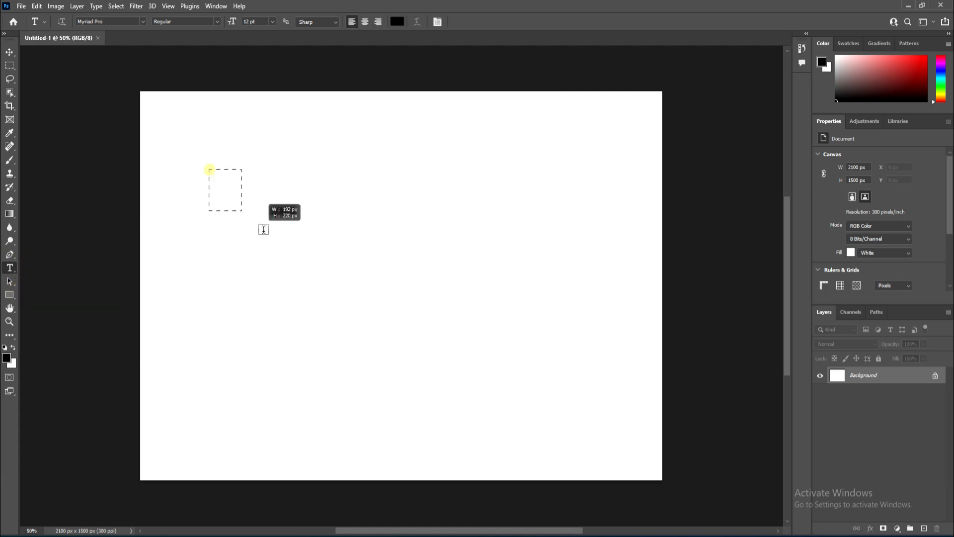
left_click_drag(263, 229, 548, 264)
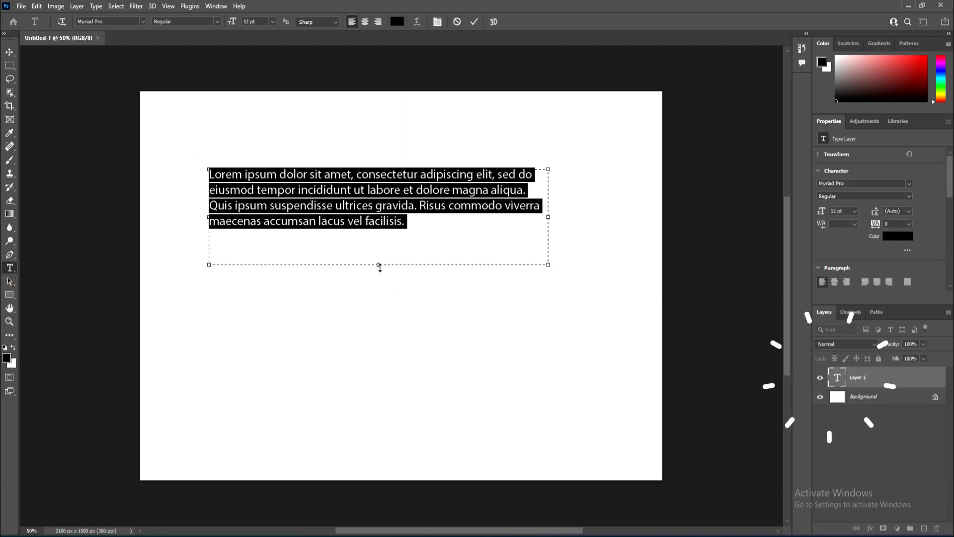
left_click(377, 258)
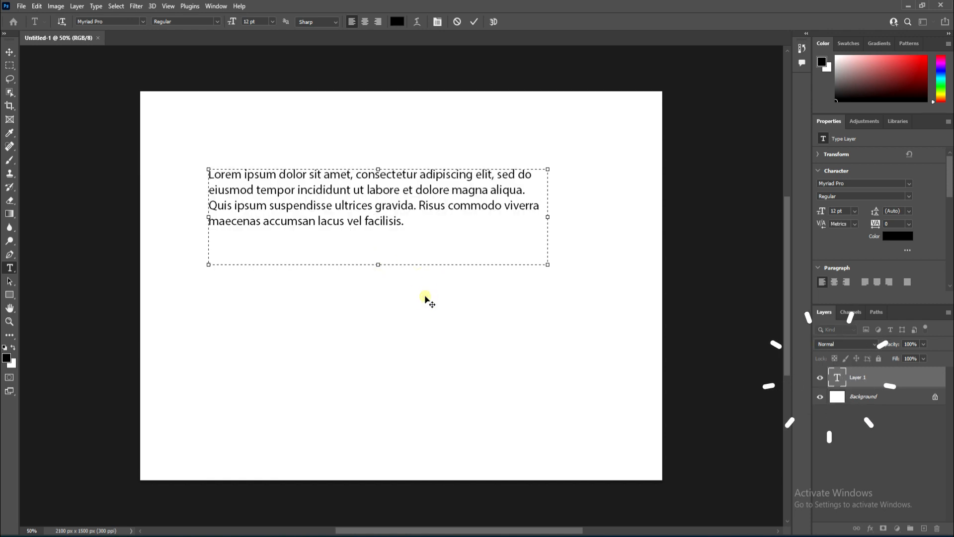
- Move the placeholder paragraph lower on the canvas and delete its text layer
left_click(10, 51)
left_click_drag(316, 219, 284, 285)
key("Delete")
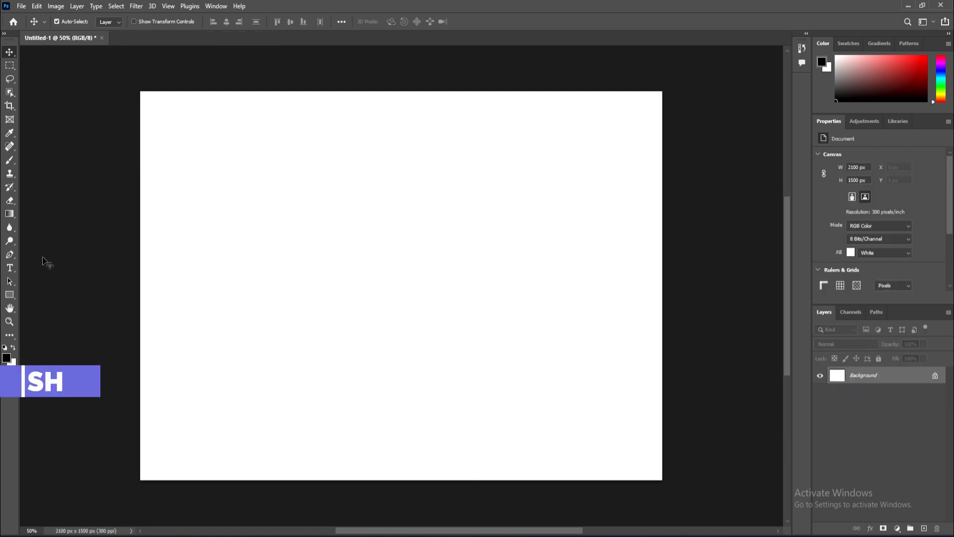
- Activate the Horizontal Type tool and cycle through the vertical and mask variants of the type tool group
key("t")
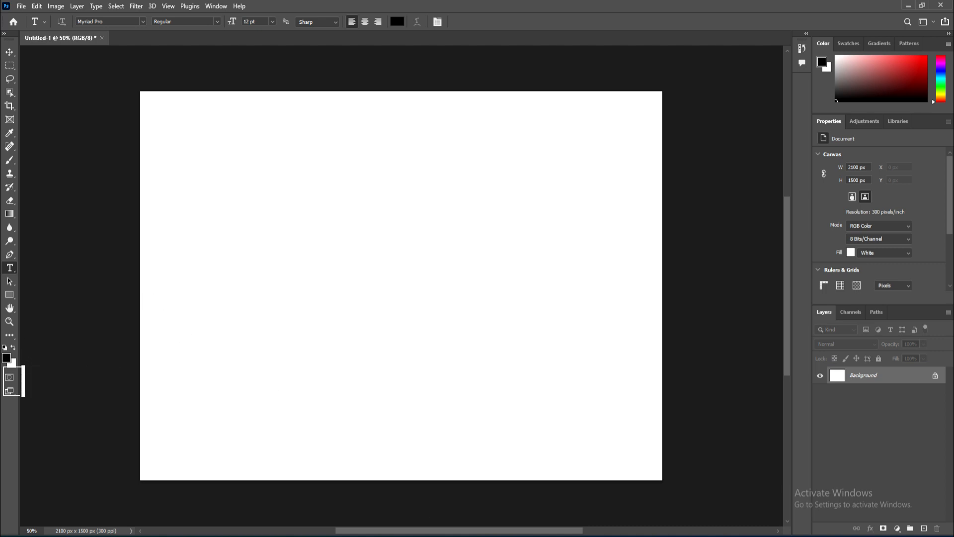
left_click(9, 53)
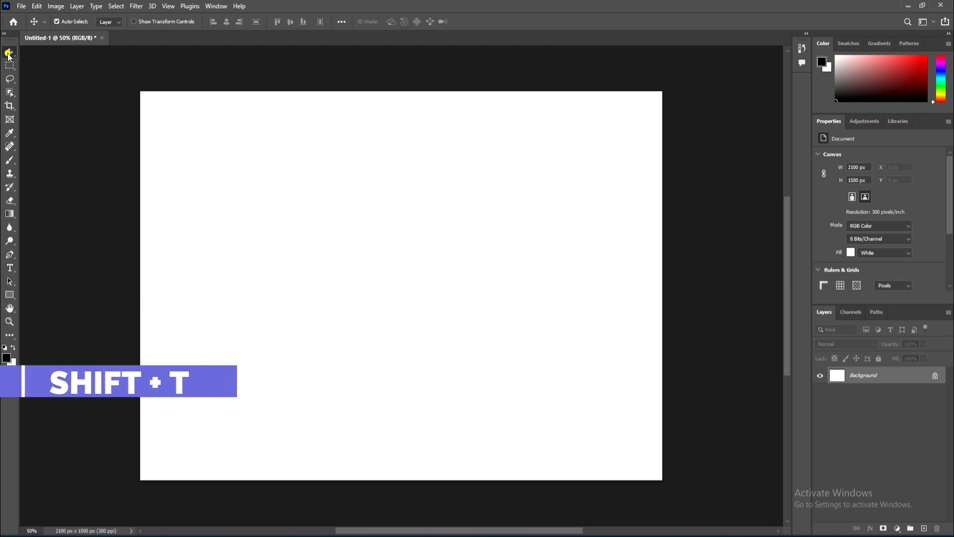
key("shift+t")
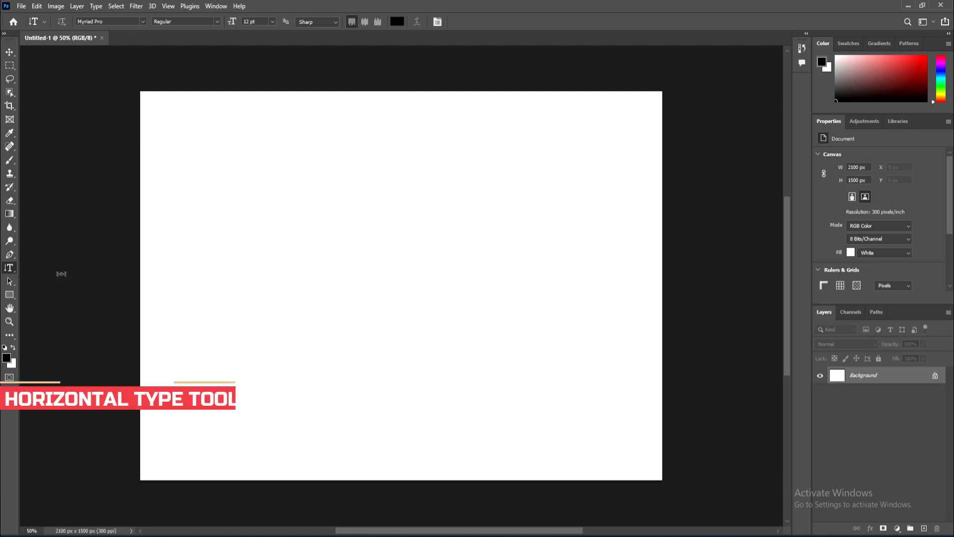
key("shift+t")
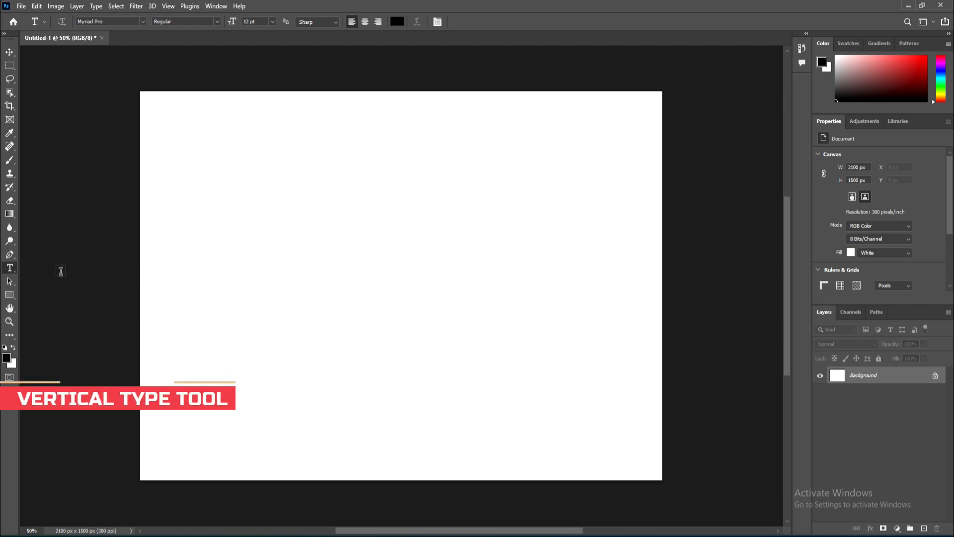
key("shift+t")
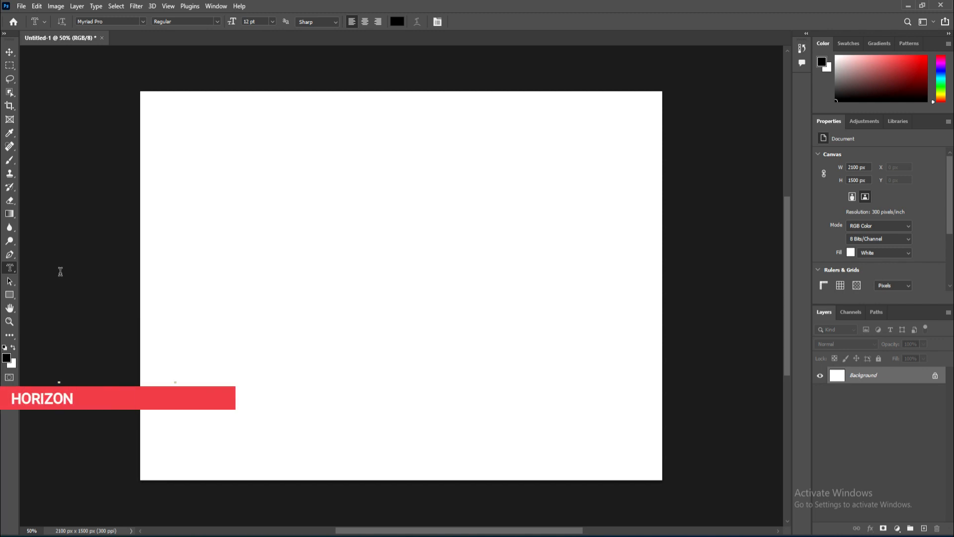
right_click(14, 272)
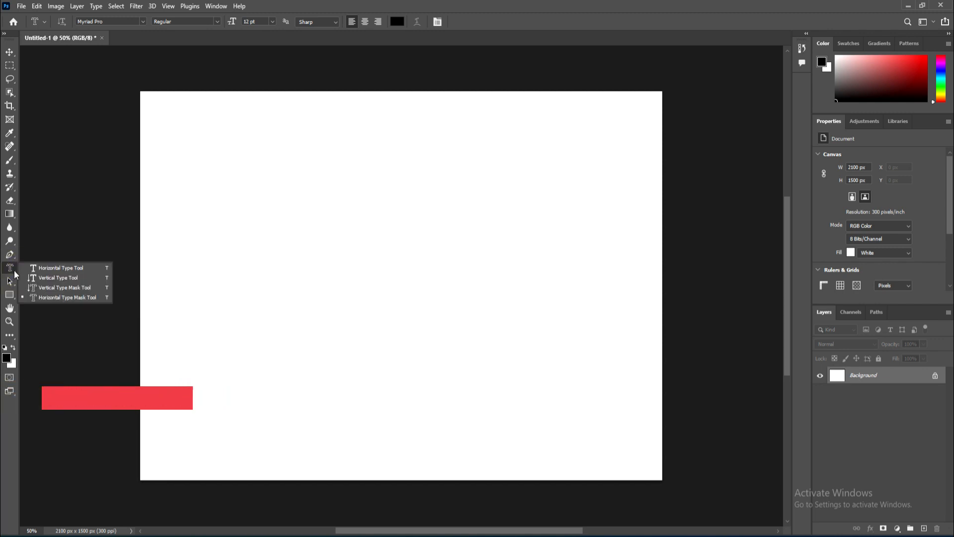
key("shift+t")
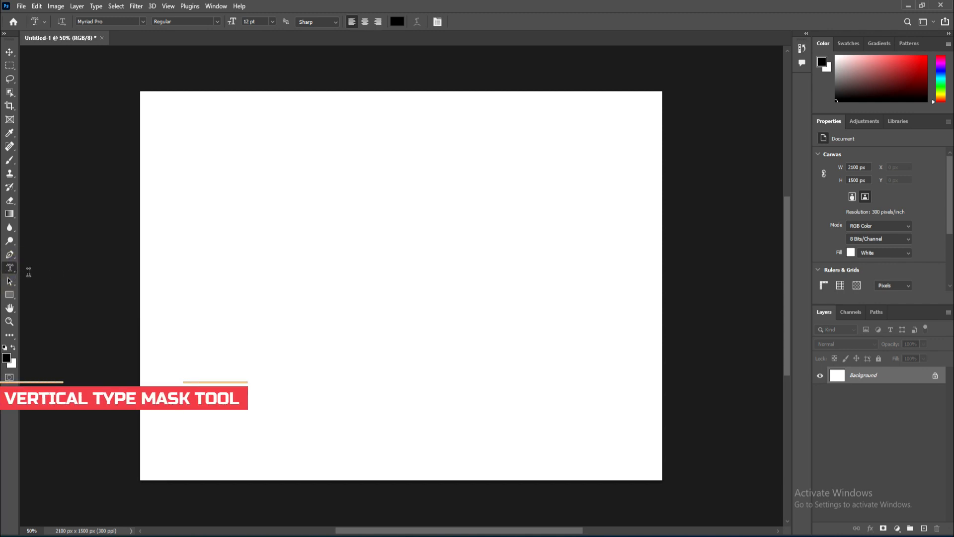
key("shift+t")
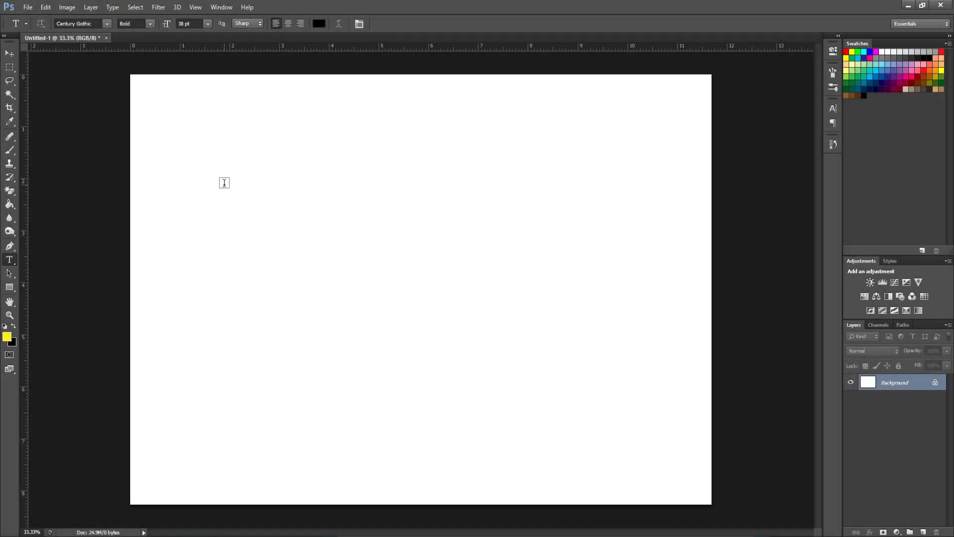
- Add horizontal text on the canvas reading ILOCOS SUR, ILOCOS NORTE, LA UNION and PANGASINAN on separate lines
left_click(224, 184)
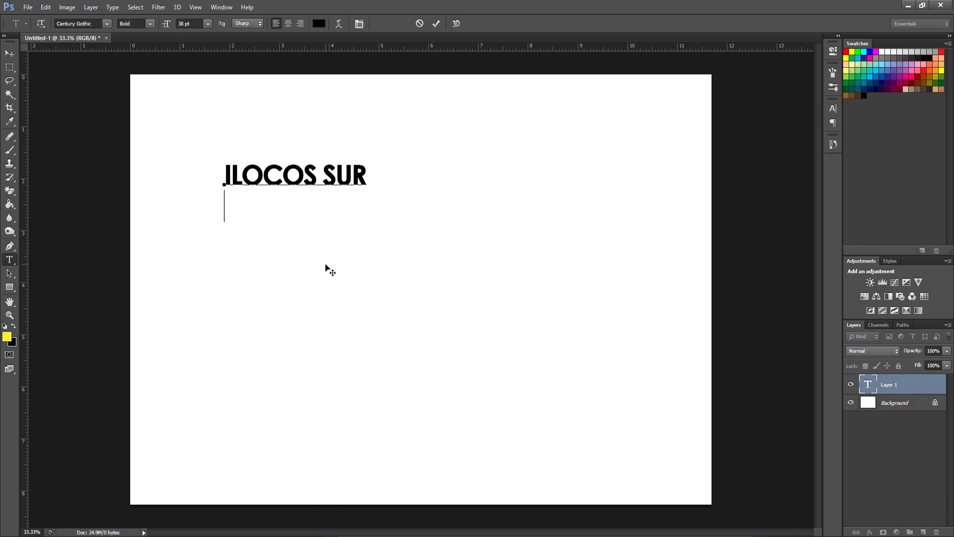
type("ILOCOS NORTE")
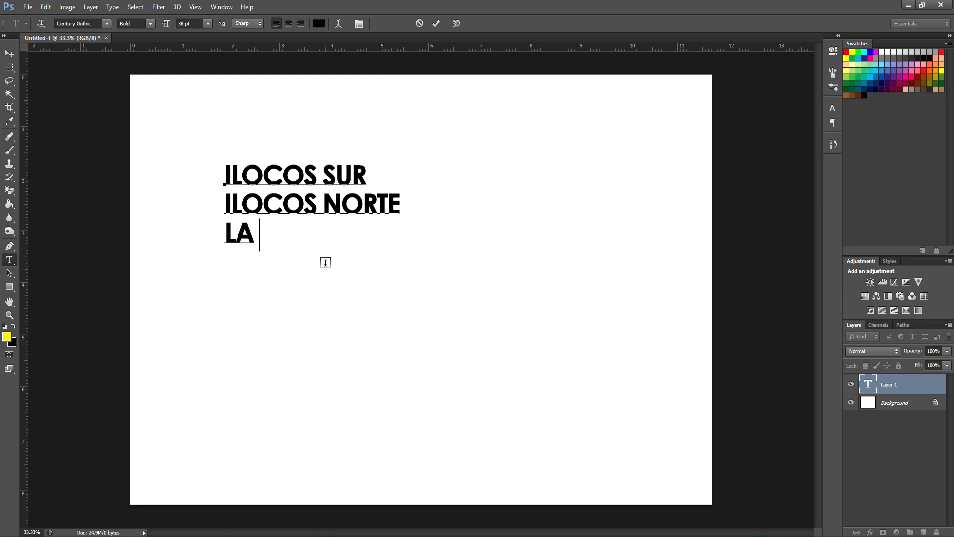
type("PANGASINAN")
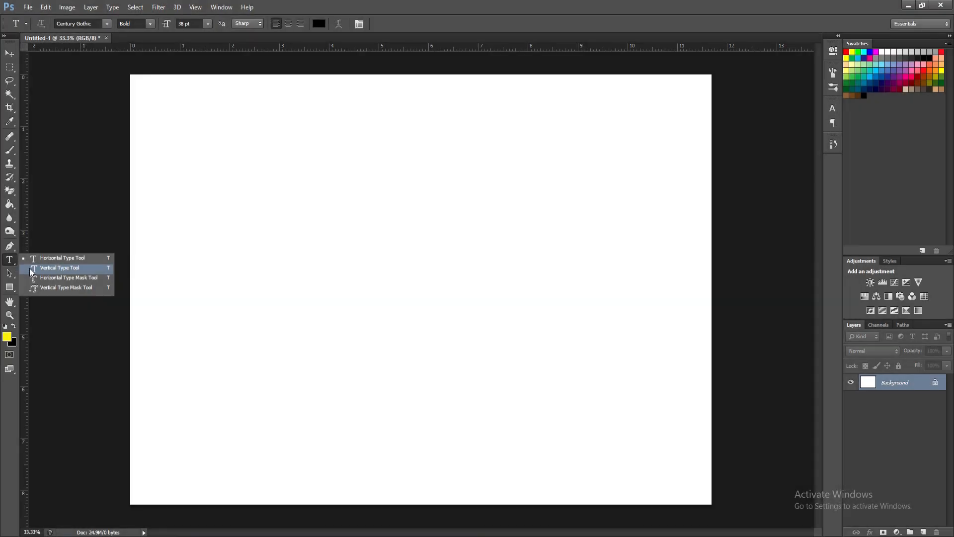
- Add the text ILOCOS SUR with the Vertical Type tool on the left part of the canvas and commit it
left_click(35, 268)
left_click(235, 161)
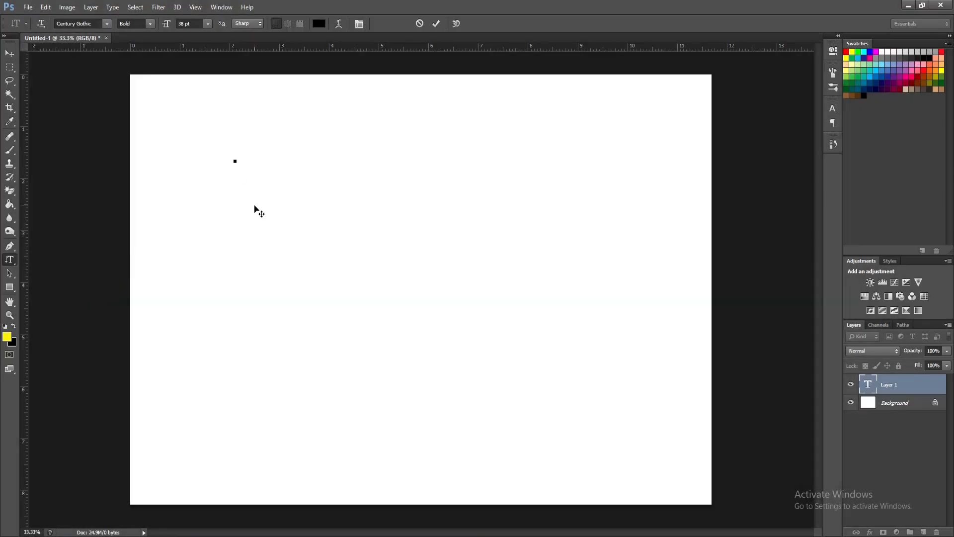
type("iLOCSO")
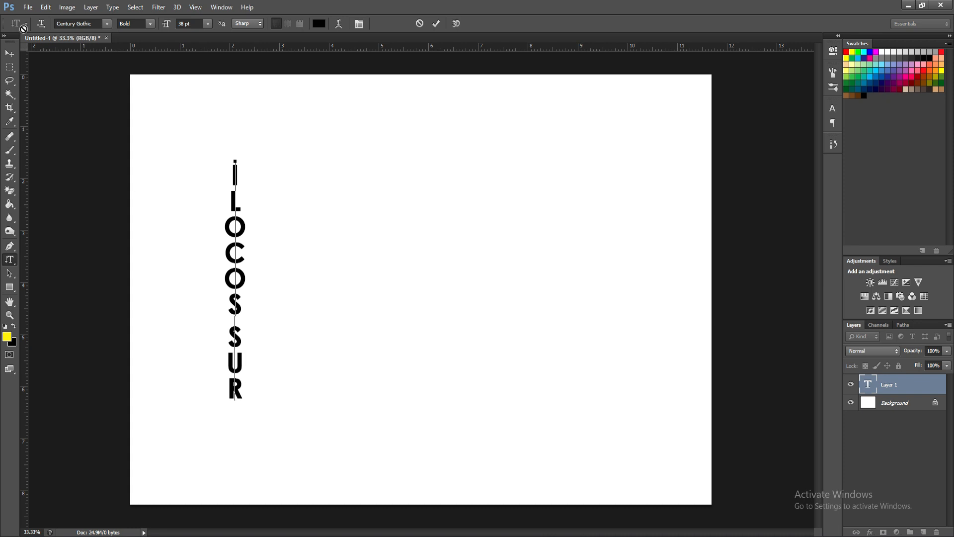
key("ctrl+Return")
- Add the vertical text LA UNION to the right of ILOCOS SUR, shift it slightly down and left, and commit it
left_click(299, 165)
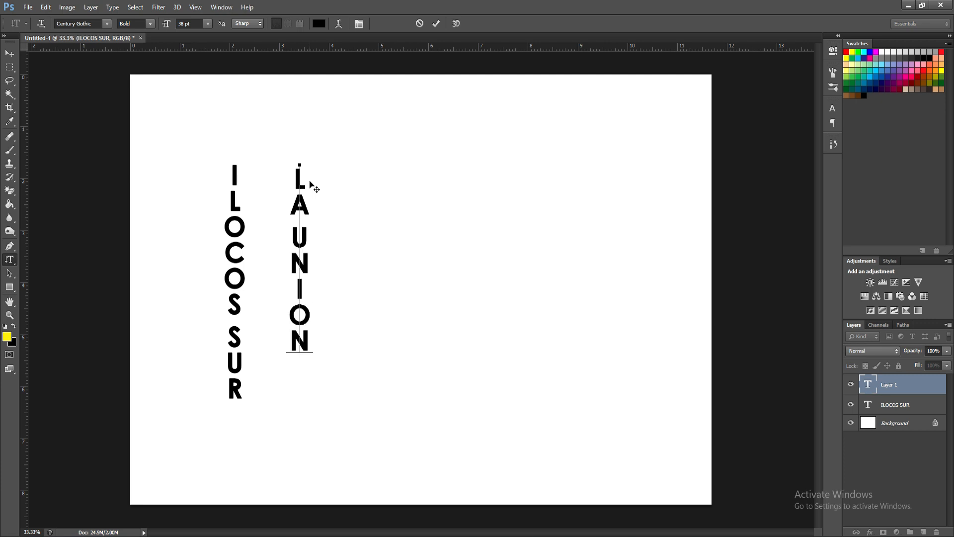
left_click_drag(348, 235, 336, 253)
left_click(9, 53)
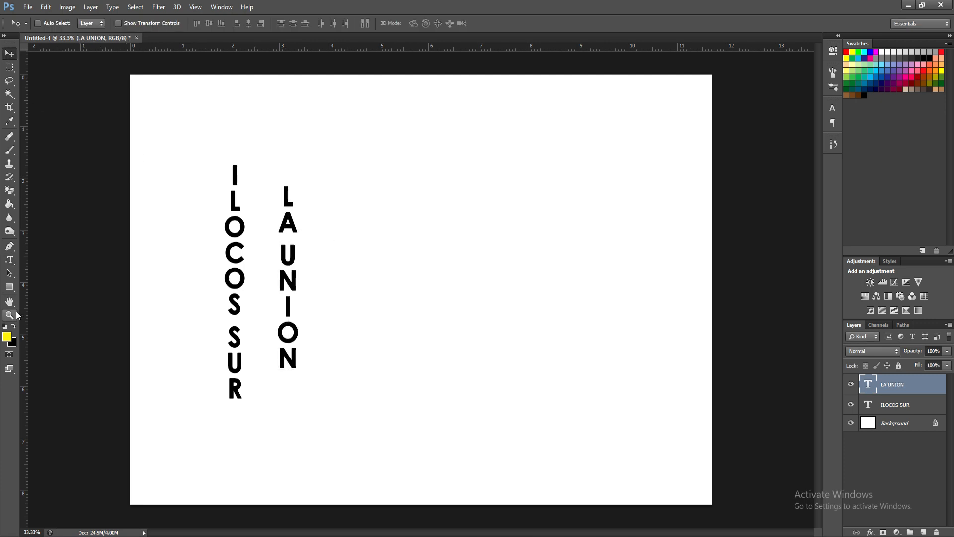
- Add the vertical text PANGASINAN to the right of LA UNION and move it so its top lines up with ILOCOS SUR
left_click(10, 259)
left_click(360, 178)
type("PA")
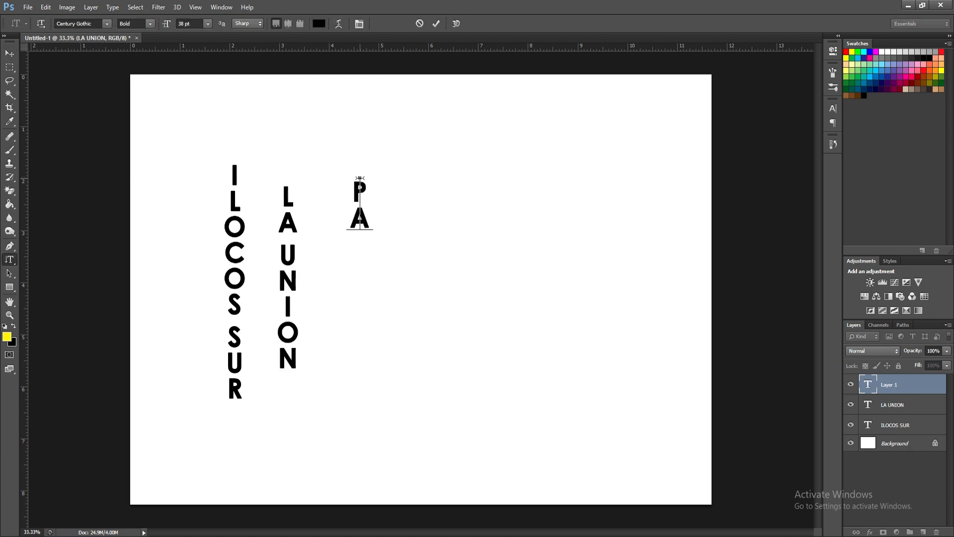
type("NGASINAN")
left_click(10, 53)
left_click_drag(380, 329, 364, 312)
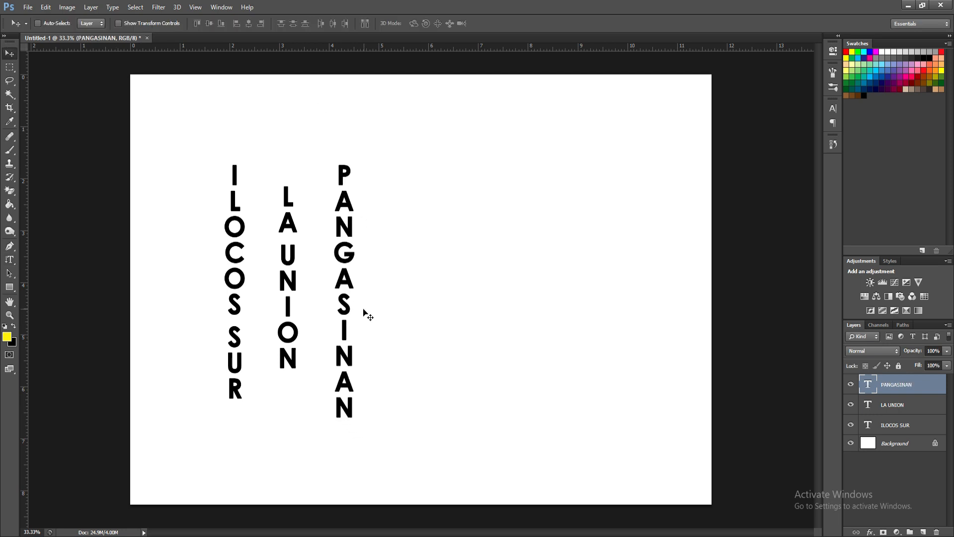
- Add a fourth vertical text beginning with ILOCO to the right of PANGASINAN and shift it up and left
left_click(10, 259)
left_click(431, 189)
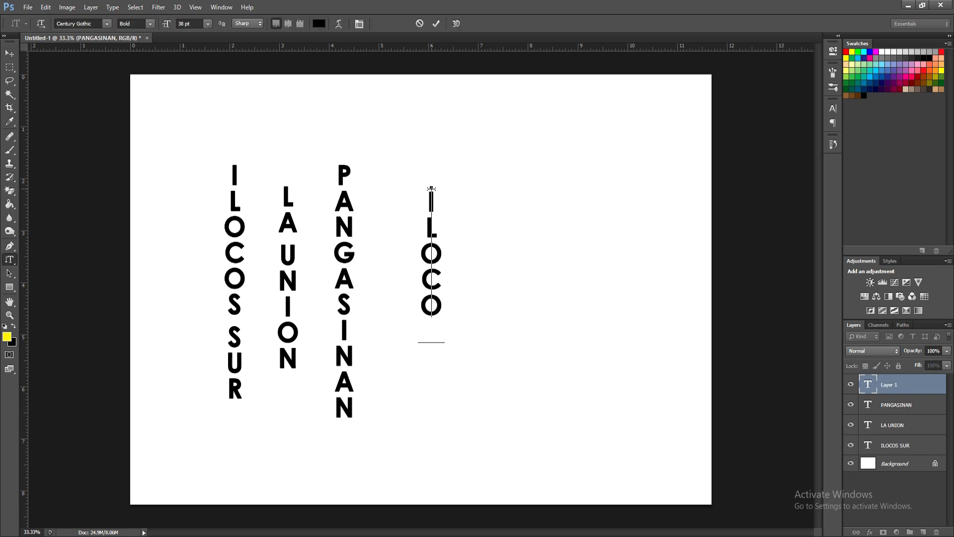
left_click_drag(462, 288, 437, 260)
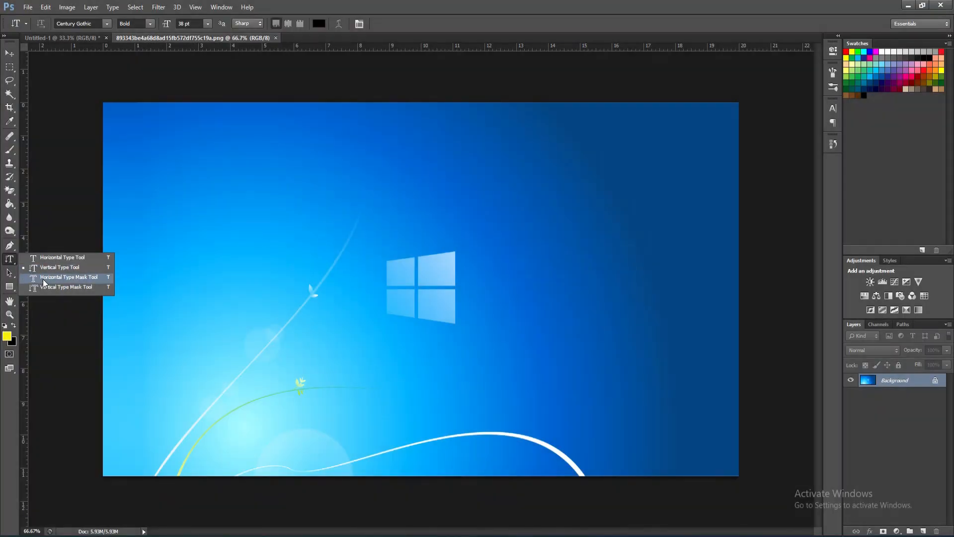
- Cut the word HELLO out of the wallpaper image with the Horizontal Type Mask tool at 372 pt and place it in Untitled-1
left_click(43, 280)
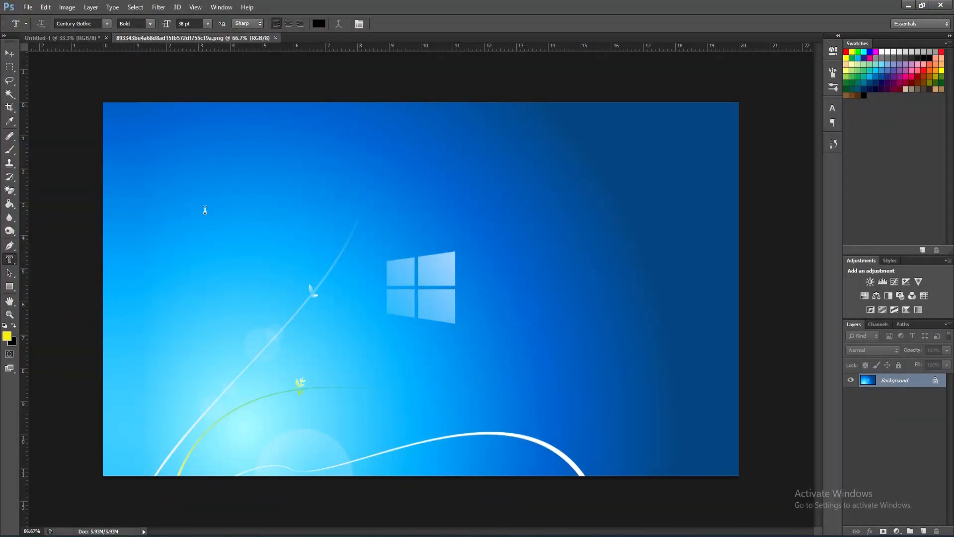
left_click(204, 209)
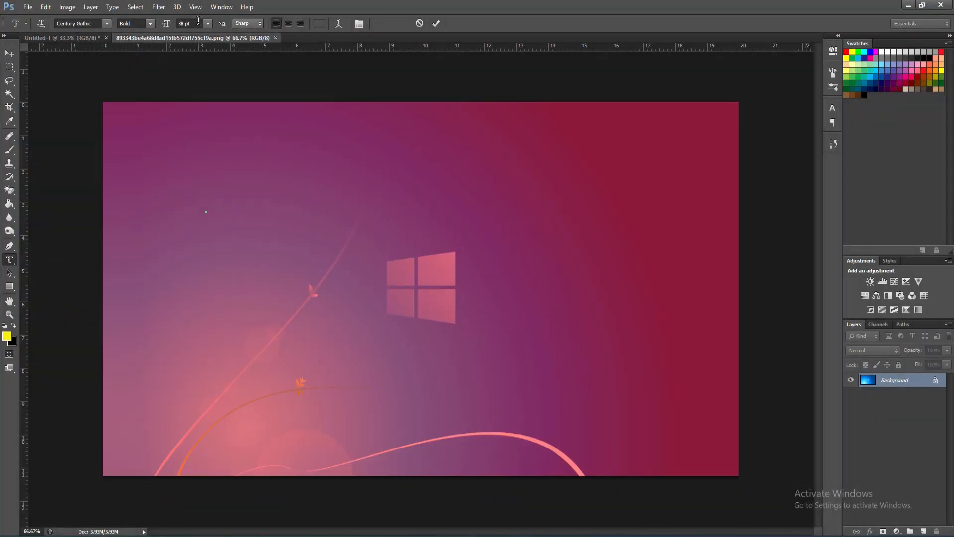
type("HELLO")
left_click_drag(303, 390, 322, 396)
left_click(10, 53)
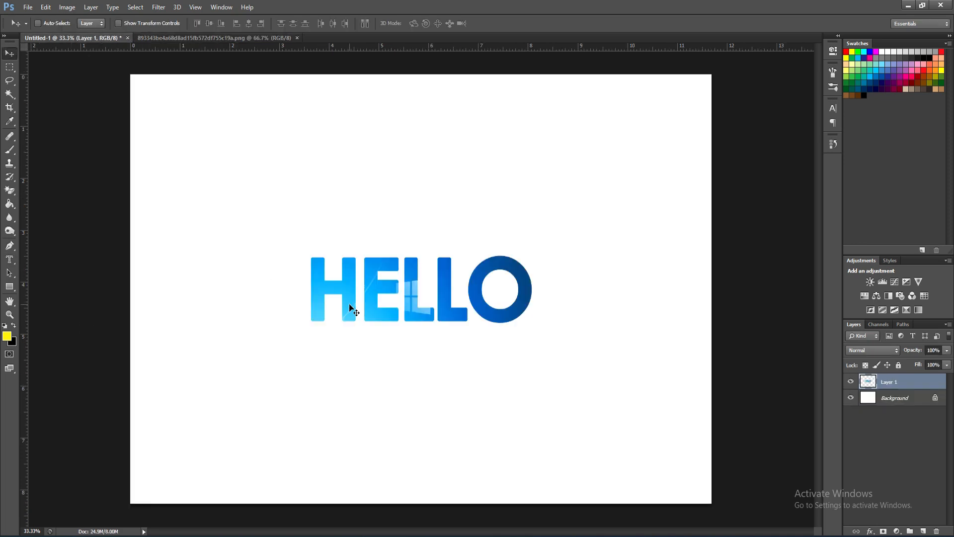
- Enlarge the HELLO cutout to roughly double its size with Free Transform and position it in the upper half of the canvas
key("ctrl+t")
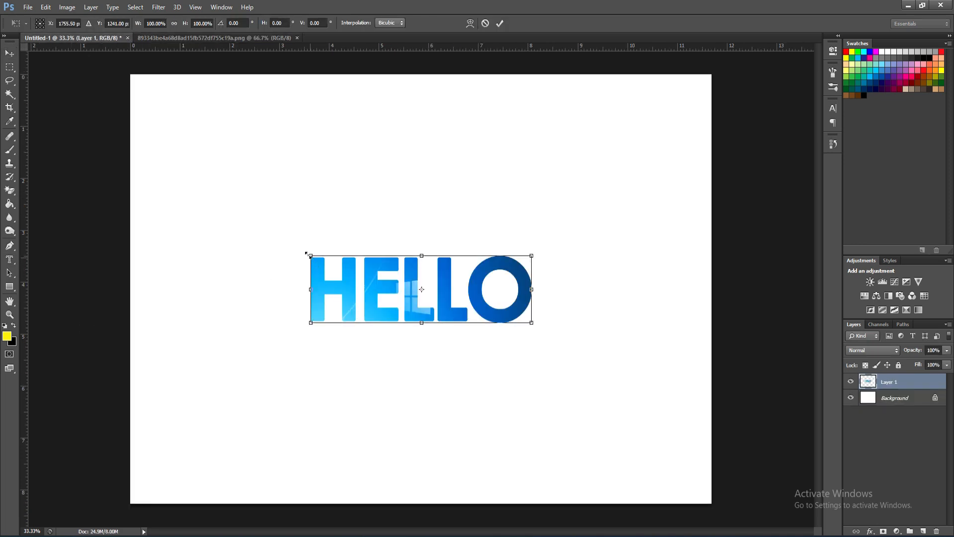
left_click_drag(511, 320, 632, 370)
left_click_drag(548, 324, 554, 247)
key("Return")
left_click_drag(492, 260, 497, 260)
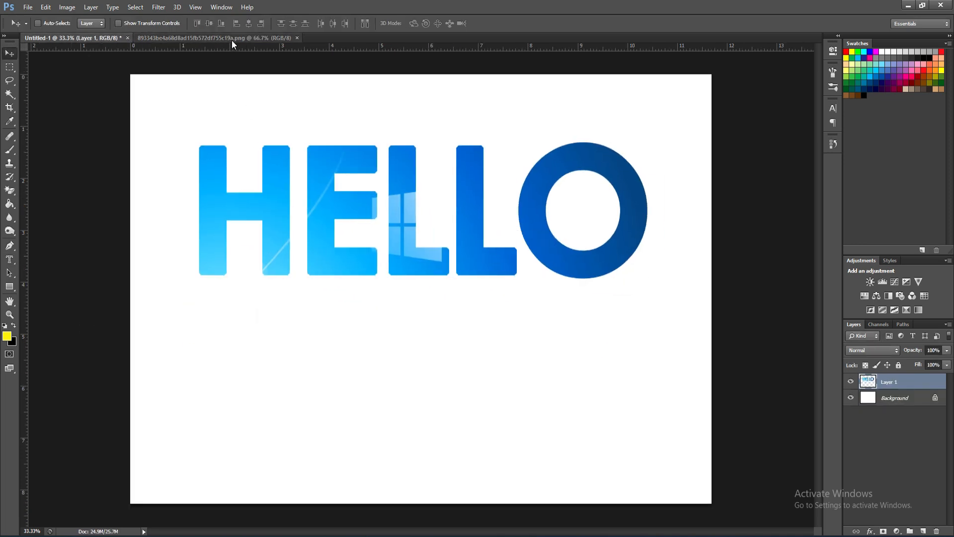
- Create a vertical HI-shaped selection on the wallpaper image with the Vertical Type Mask tool and move the selected area
left_click(232, 40)
left_click(10, 261)
left_click(300, 165)
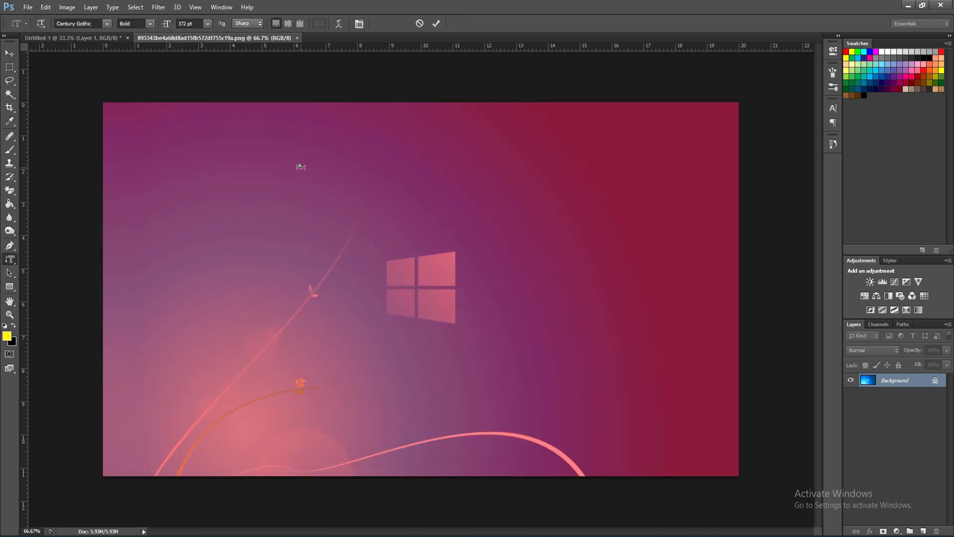
type("HI")
left_click_drag(442, 320, 506, 291)
key("ctrl+Return")
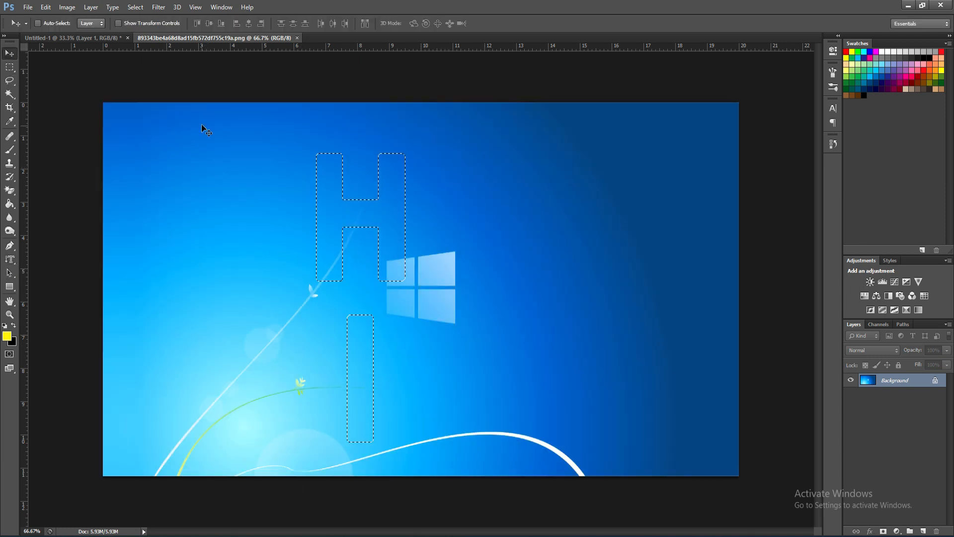
left_click_drag(205, 130, 140, 396)
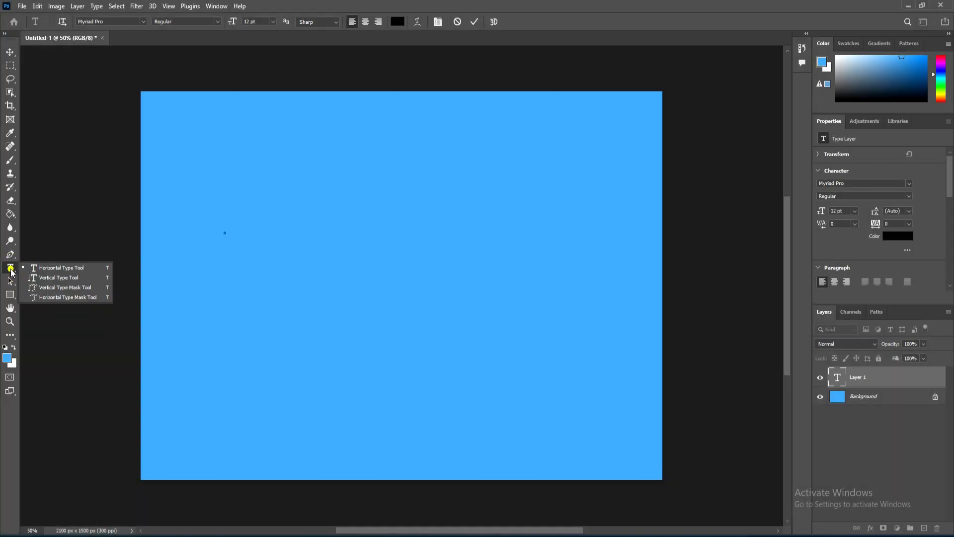
- Add horizontal point type on the blue canvas, keeping the Lorem Ipsum placeholder and adding HELLO on a second line
left_click(61, 267)
left_click(192, 196)
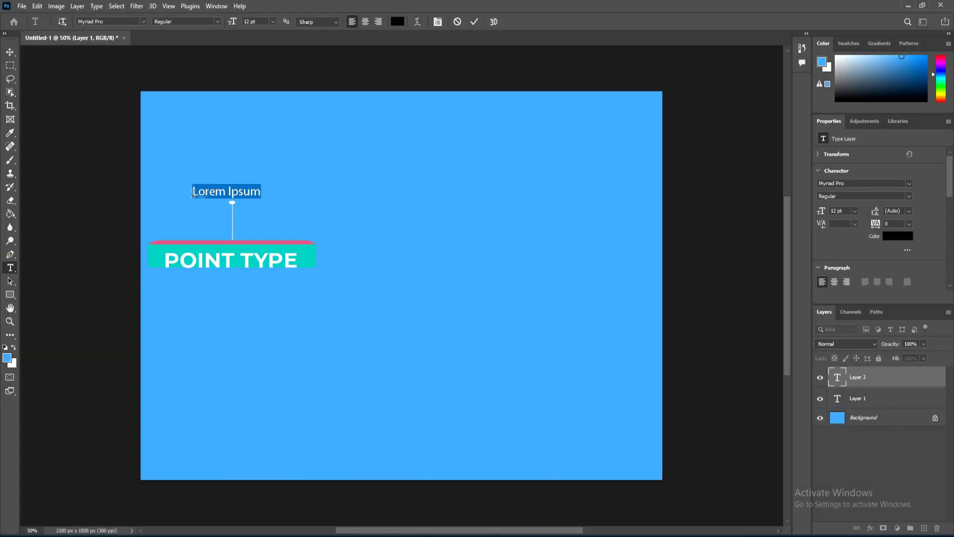
left_click(263, 195)
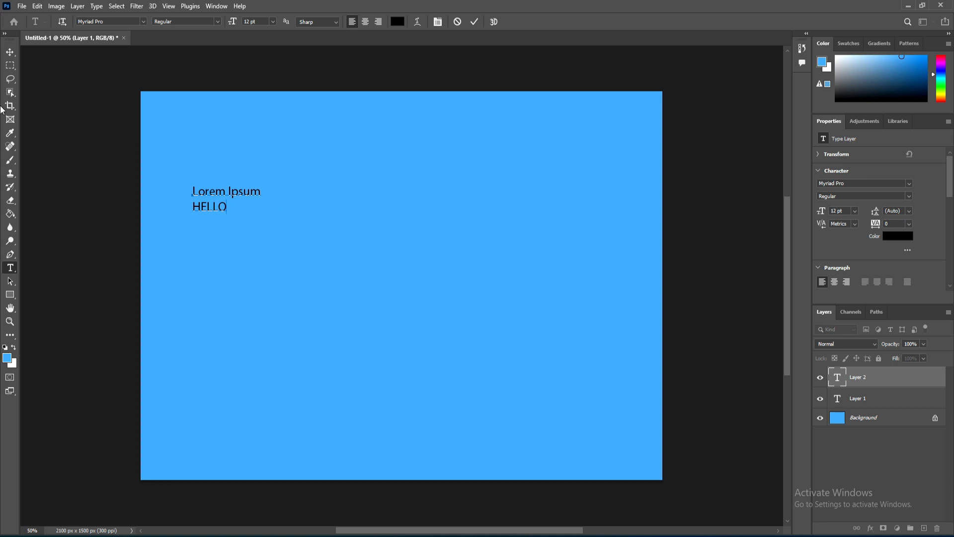
- Commit the point type and add a wide paragraph text box below it, keeping the Lorem ipsum placeholder text
left_click(9, 55)
left_click(10, 269)
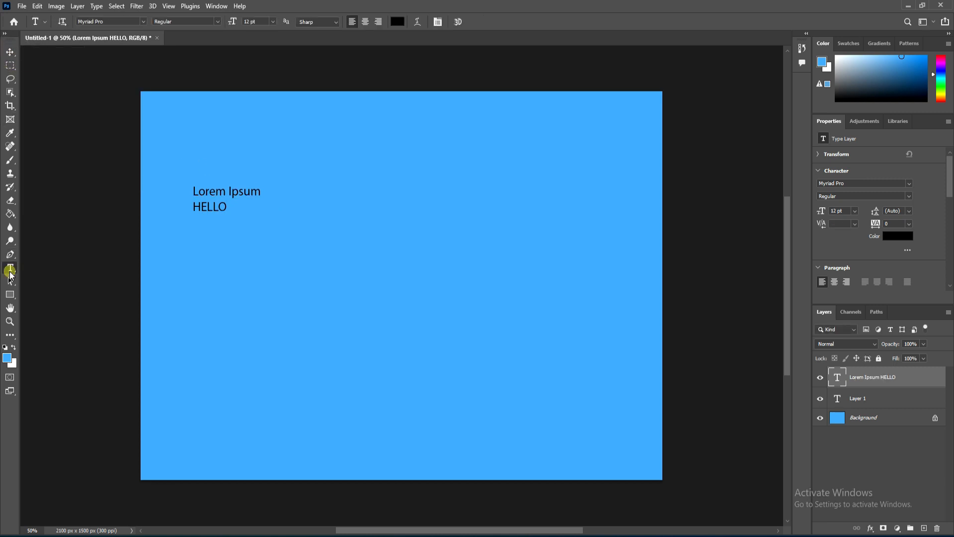
left_click_drag(194, 234, 620, 371)
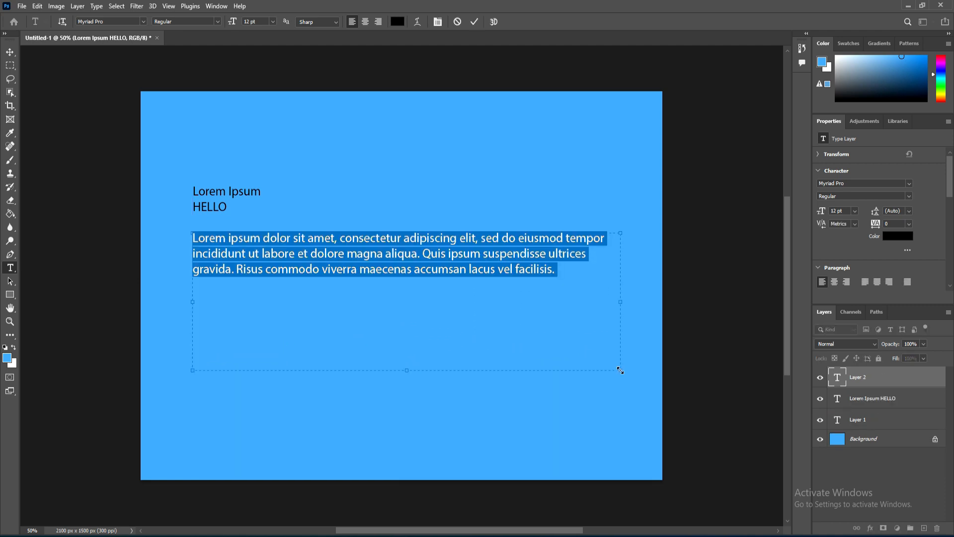
left_click(583, 216)
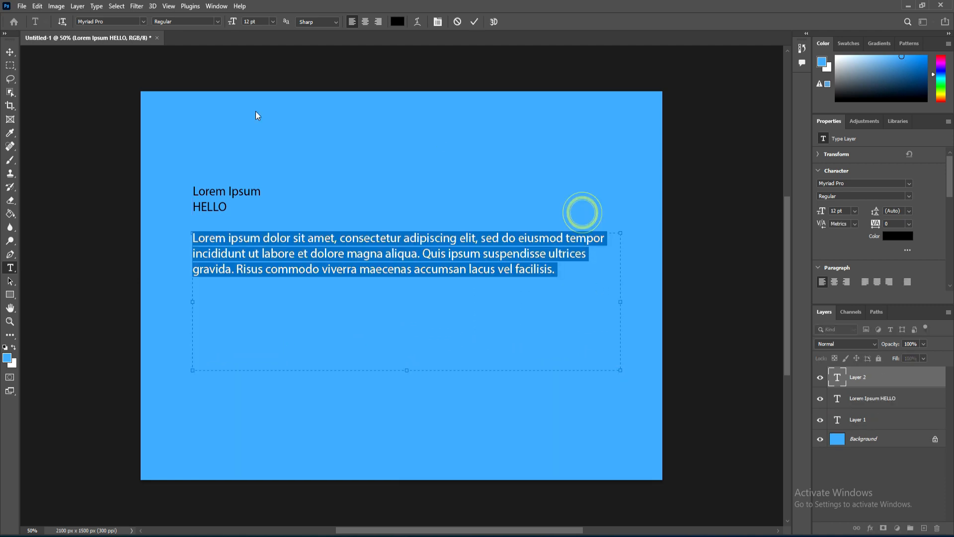
left_click(10, 53)
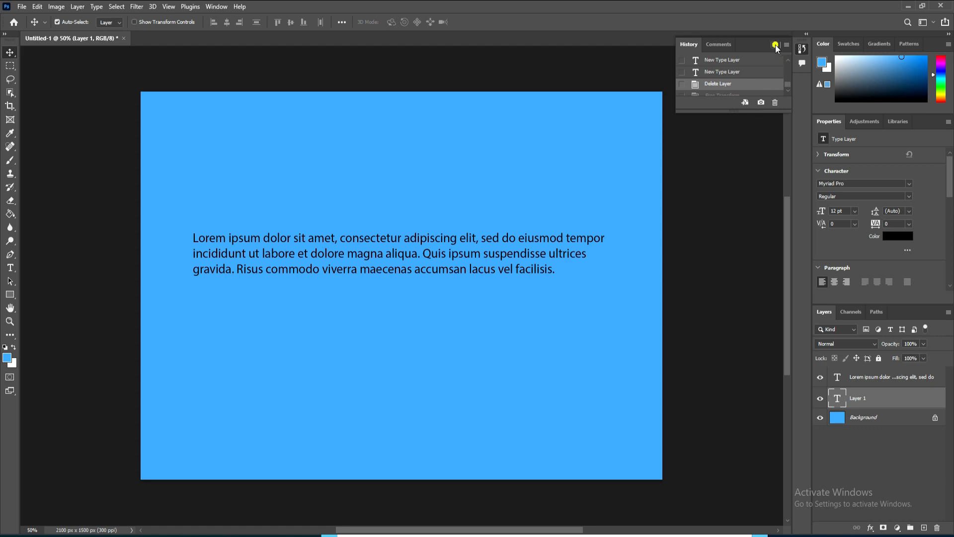
- Close the History panel and stretch the paragraph text layer downward by about 30% with Free Transform
left_click(776, 45)
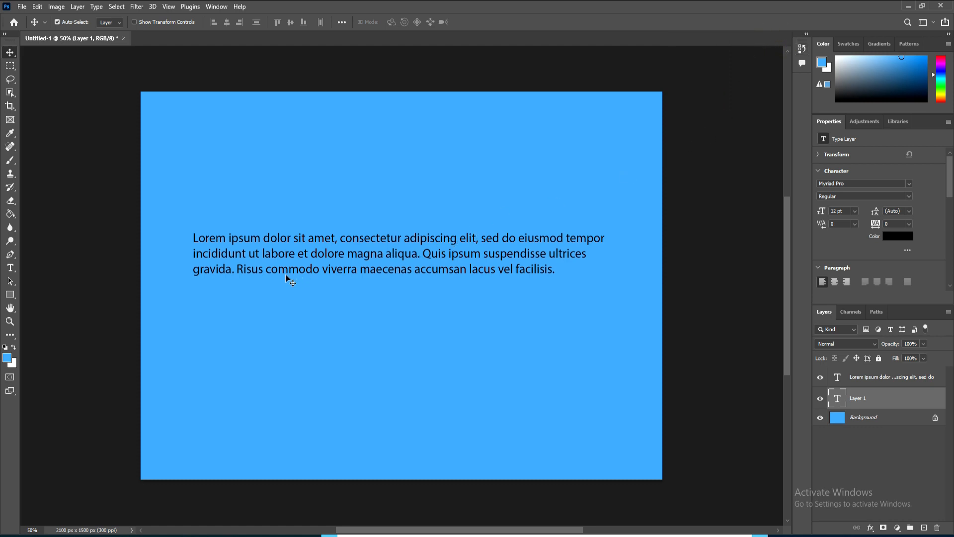
left_click(854, 377)
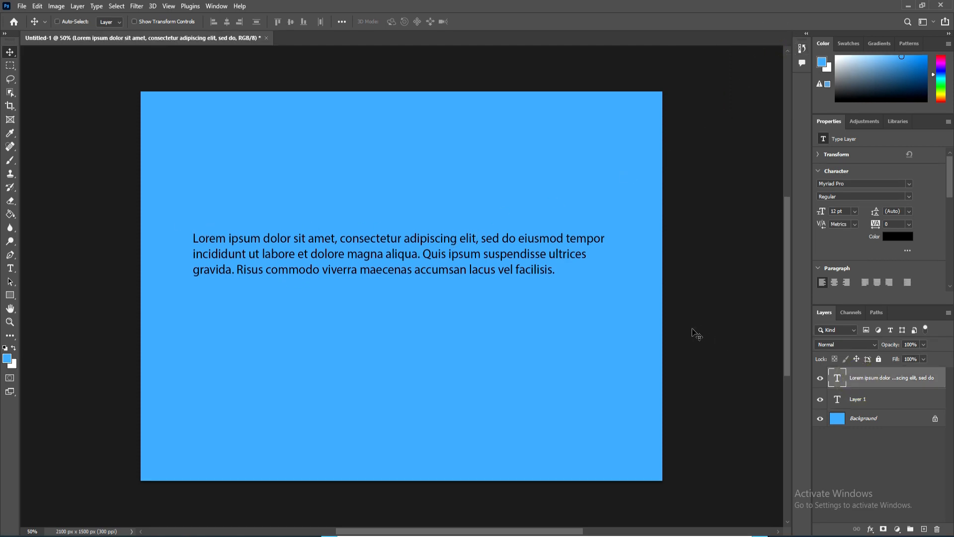
key("ctrl+t")
left_click_drag(405, 371, 409, 411)
key("Return")
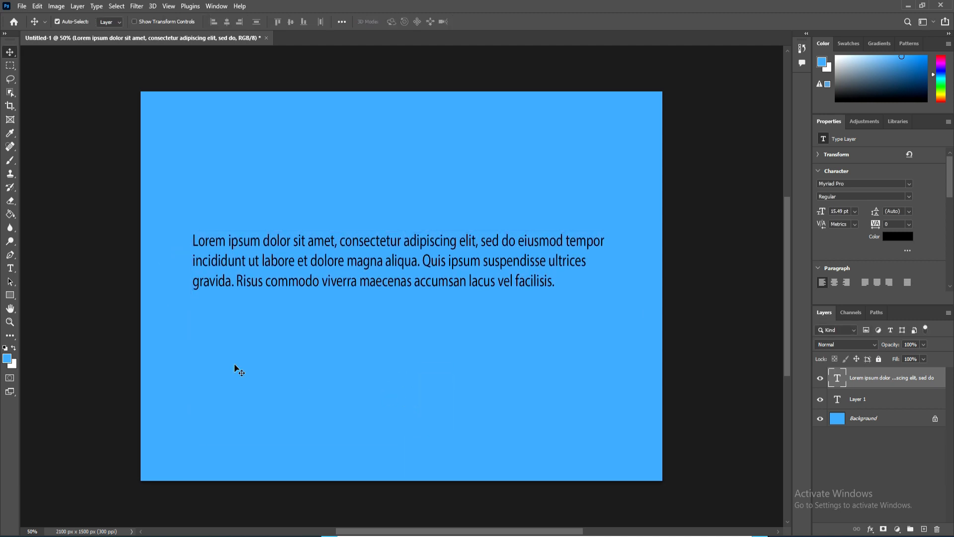
- Set all the paragraph text to 24 pt and move the text block slightly upward on the canvas
left_click(9, 269)
left_click(192, 239)
key("ctrl+a")
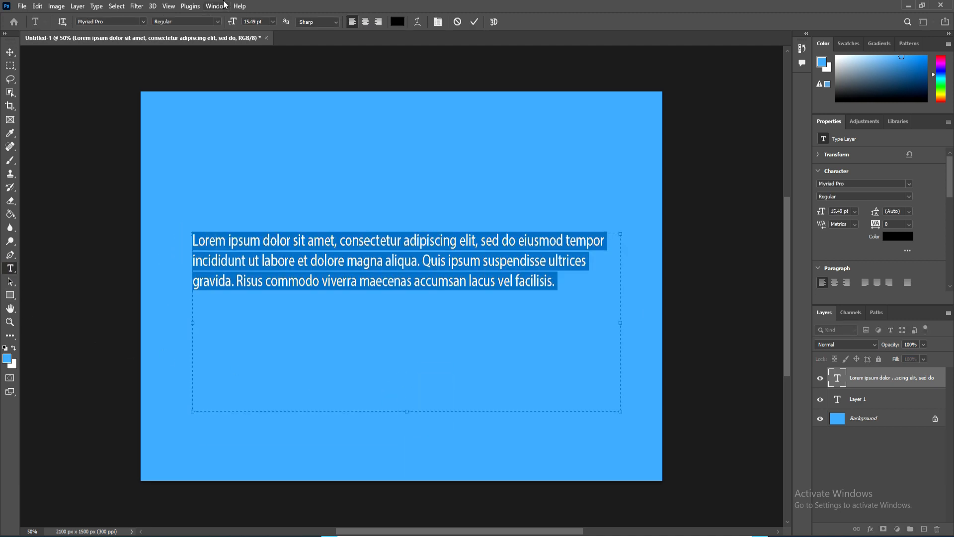
left_click(272, 22)
left_click(264, 116)
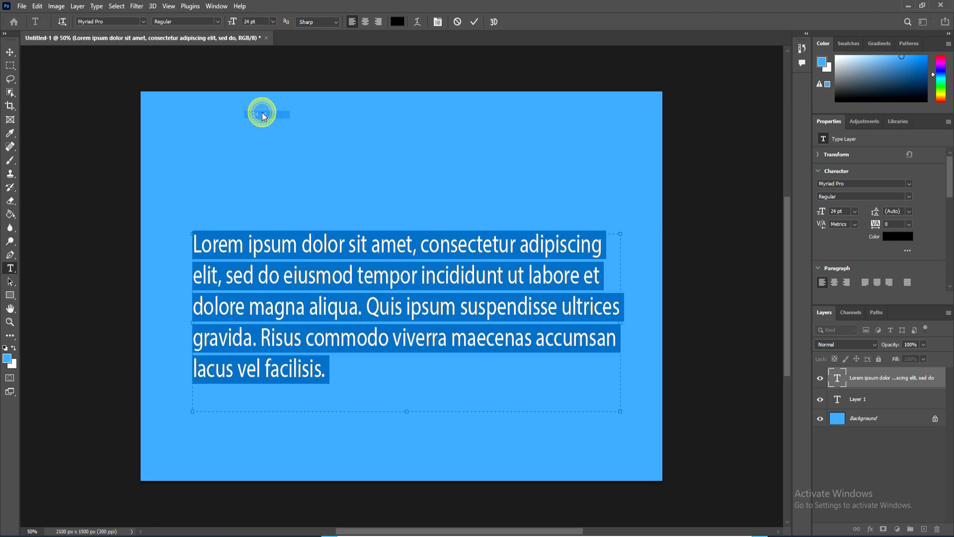
left_click(8, 55)
left_click_drag(320, 224, 314, 205)
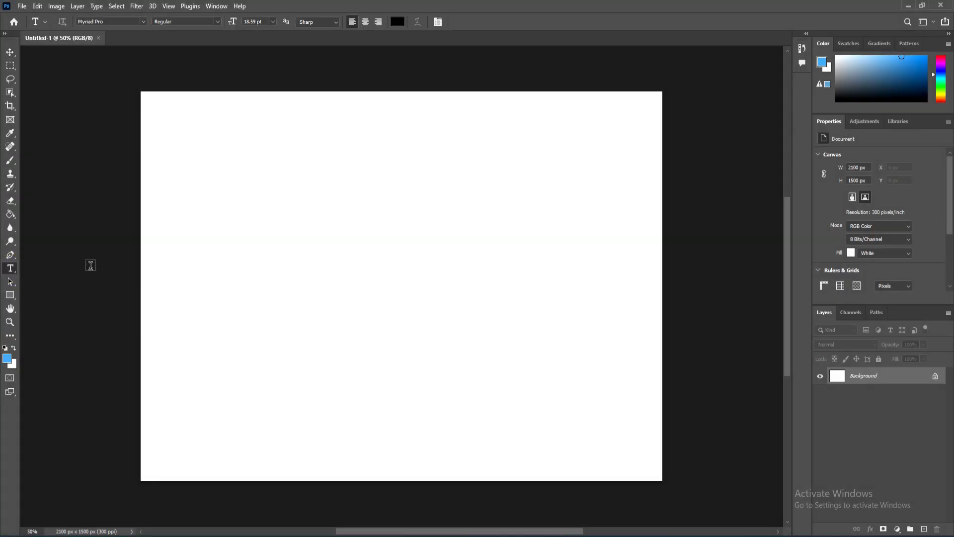
- Add horizontal point type reading HELLO at 30 pt on the white canvas
left_click(272, 245)
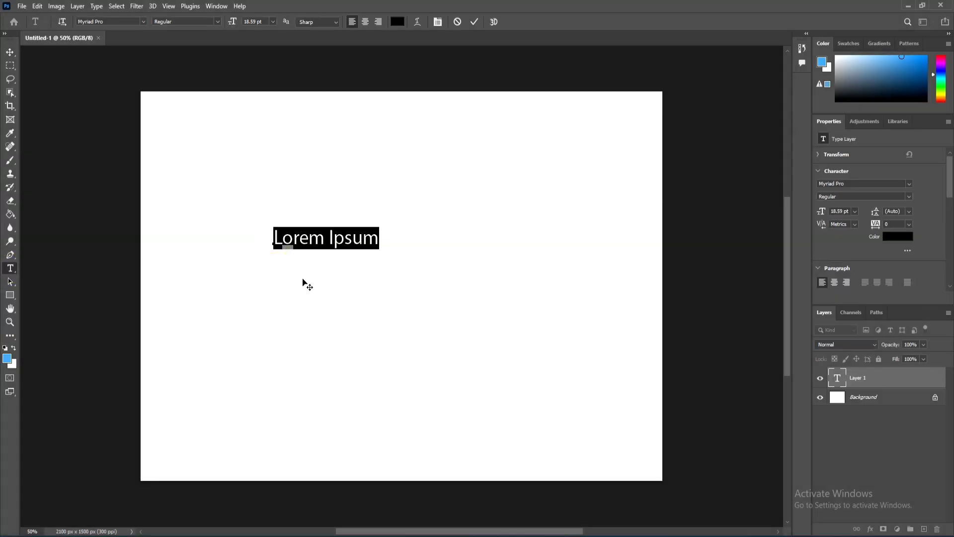
left_click(272, 21)
left_click(259, 124)
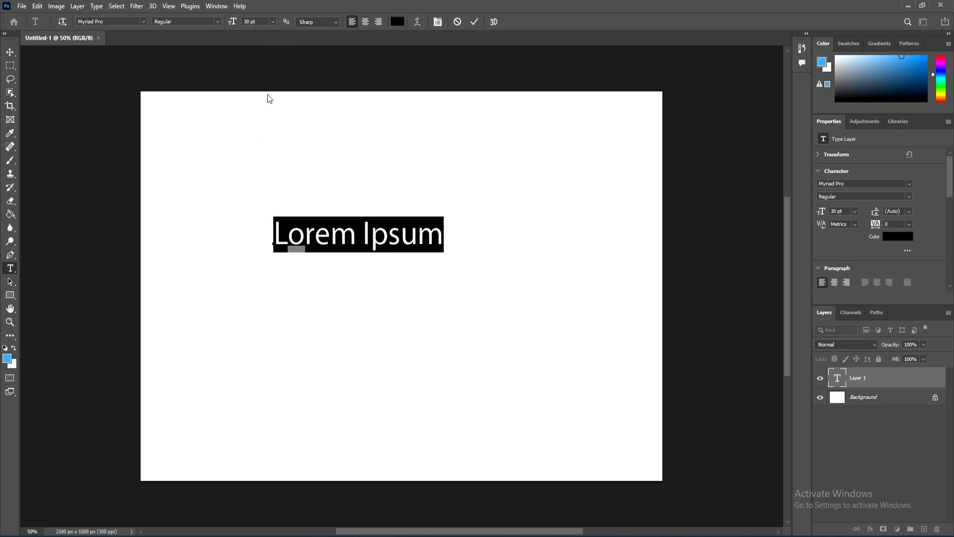
type("HELLO")
- Set the whole HELLO text to Bold and move it to the middle of the canvas
key("ctrl+a")
left_click(218, 22)
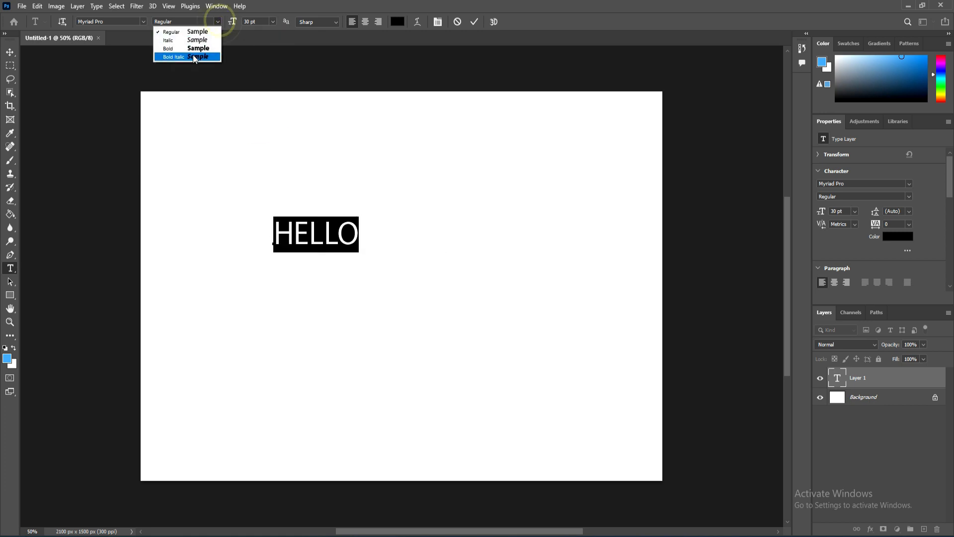
left_click(193, 48)
left_click(298, 275)
left_click_drag(395, 314, 384, 301)
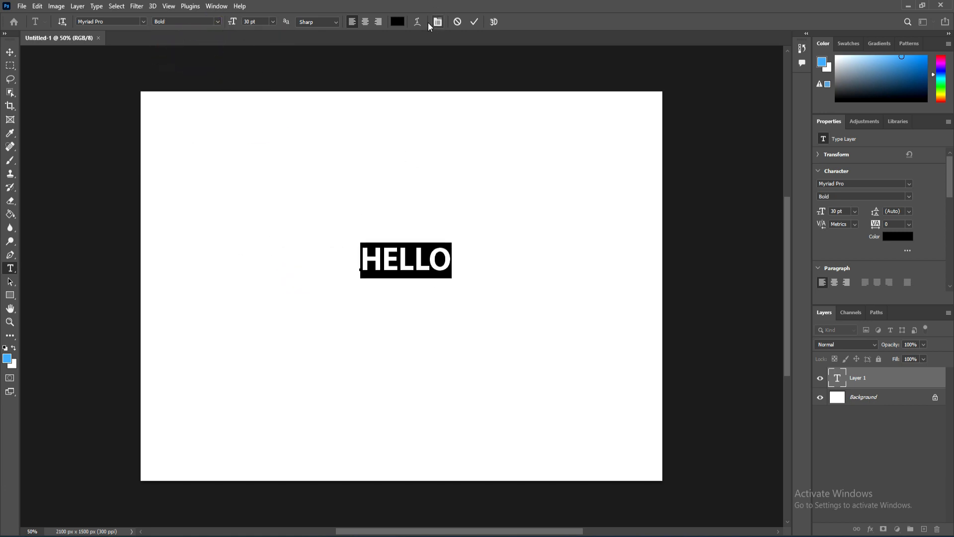
- Warp the HELLO text with the Arc style and a horizontal bend of +59%
left_click(419, 22)
left_click_drag(430, 120, 528, 119)
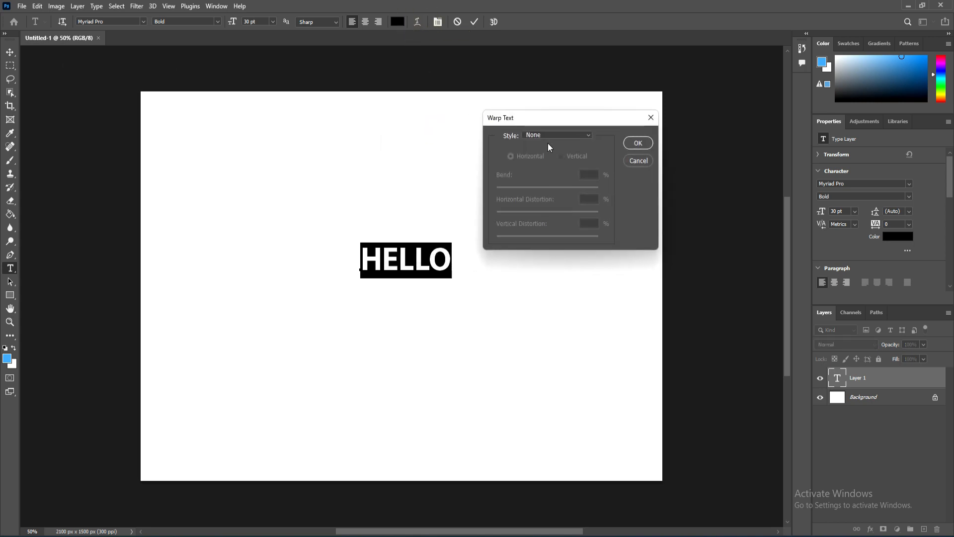
left_click(550, 135)
left_click(548, 164)
mouse_move(571, 188)
left_mouse_down()
mouse_move(508, 191)
mouse_move(577, 190)
left_mouse_up()
left_click(646, 145)
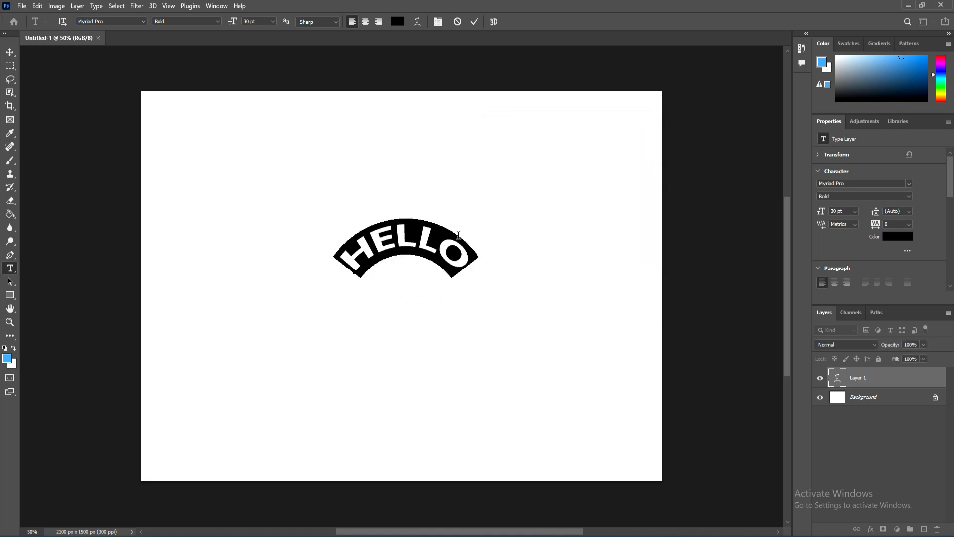
- Move the arched HELLO to the upper part of the canvas and place a duplicate directly below it
left_click(6, 55)
left_click_drag(401, 299, 403, 231)
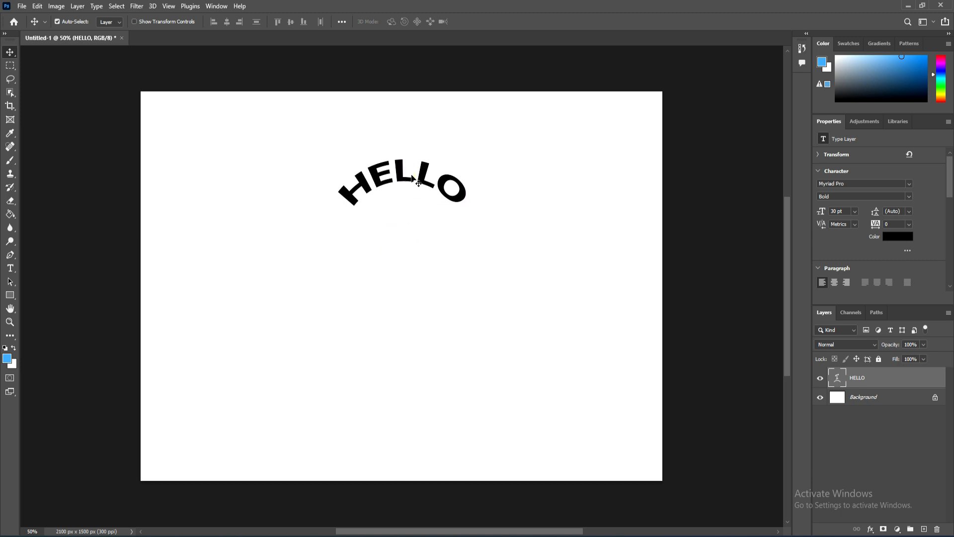
left_click_drag(406, 179, 408, 268, "alt")
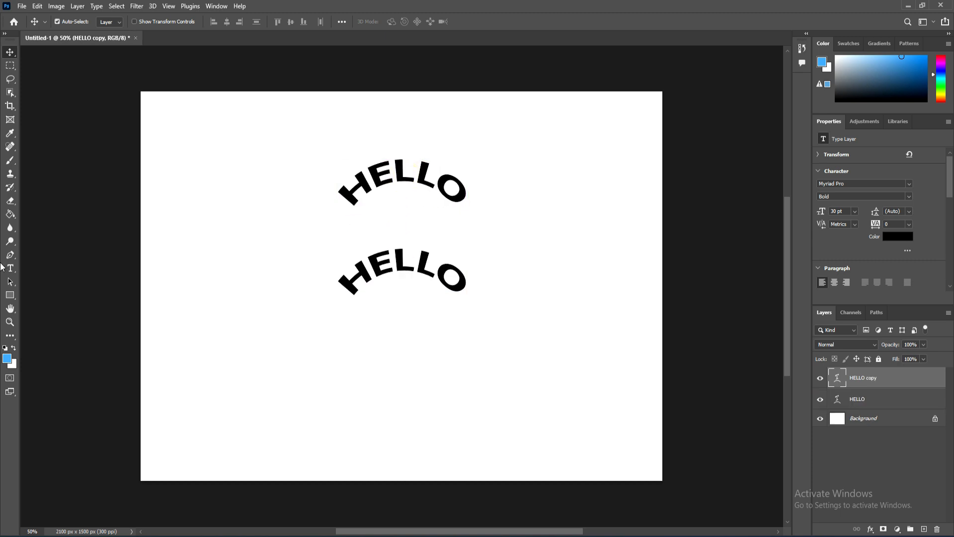
- Change the lower HELLO's warp to Arc Lower with +79% bend and -66% horizontal distortion
left_click(10, 268)
double_click(380, 273)
left_click(418, 21)
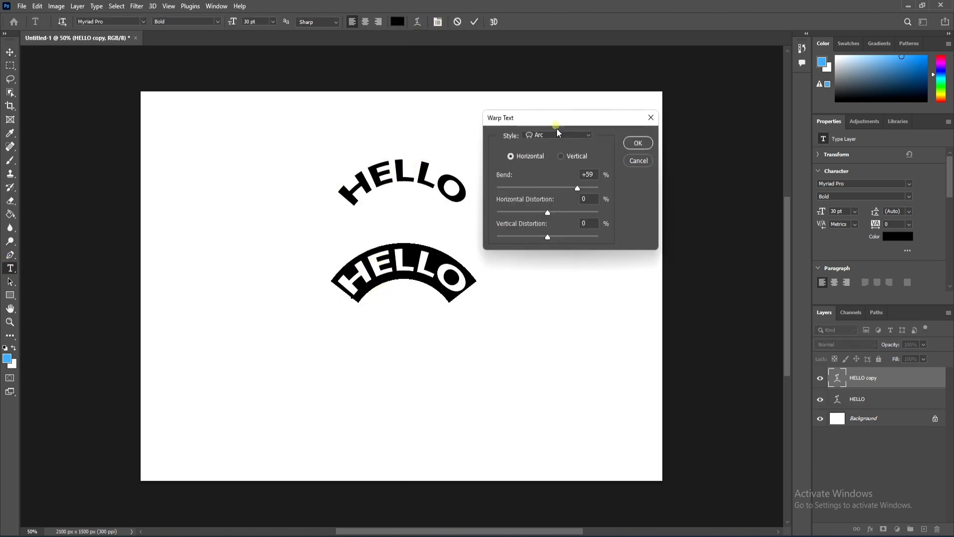
left_click(556, 135)
left_click(555, 175)
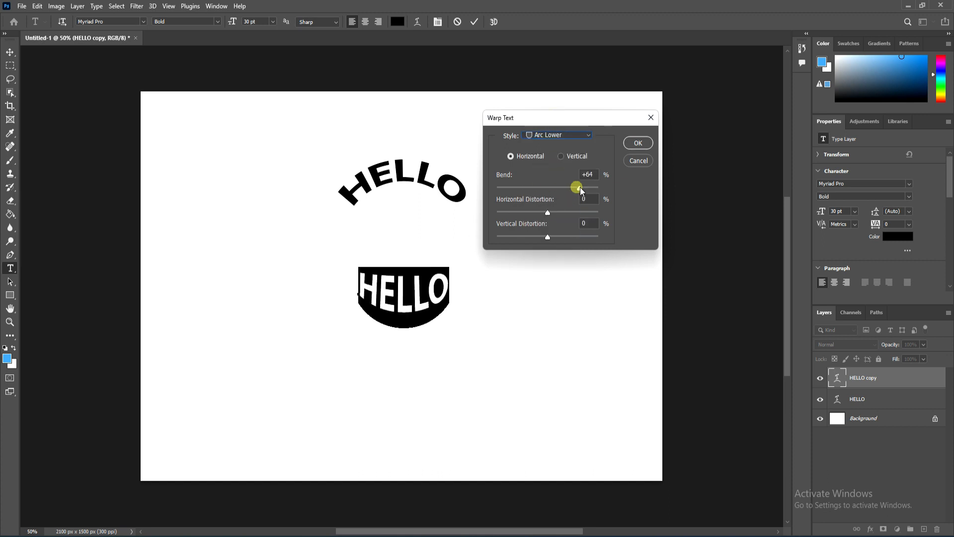
mouse_move(580, 186)
left_mouse_down()
mouse_move(594, 189)
mouse_move(563, 190)
mouse_move(588, 188)
left_mouse_up()
left_click_drag(547, 212, 514, 216)
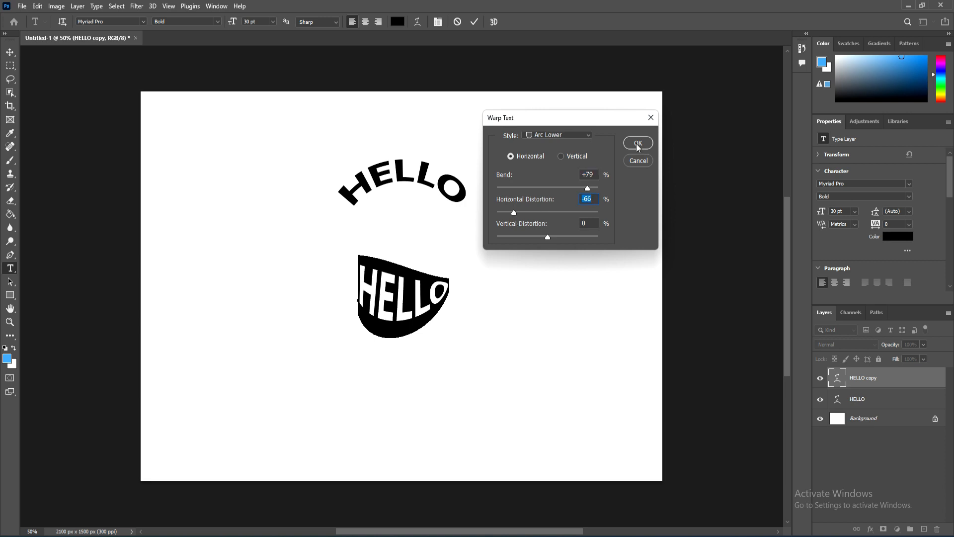
left_click(638, 144)
left_click(395, 307)
left_click(10, 52)
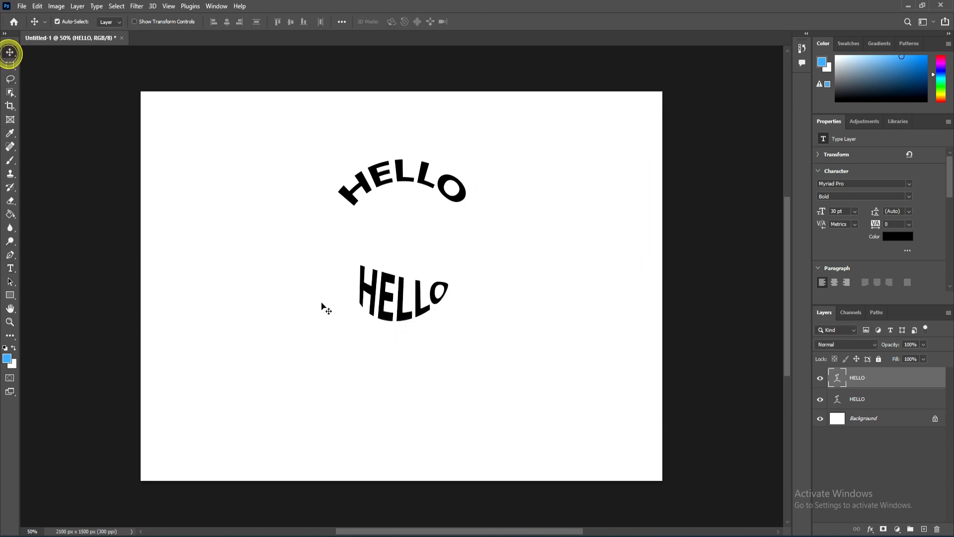
- Move the Arc Lower HELLO up and to the left, then duplicate it and place the copy below
left_click_drag(324, 304, 259, 246)
key("ctrl+j")
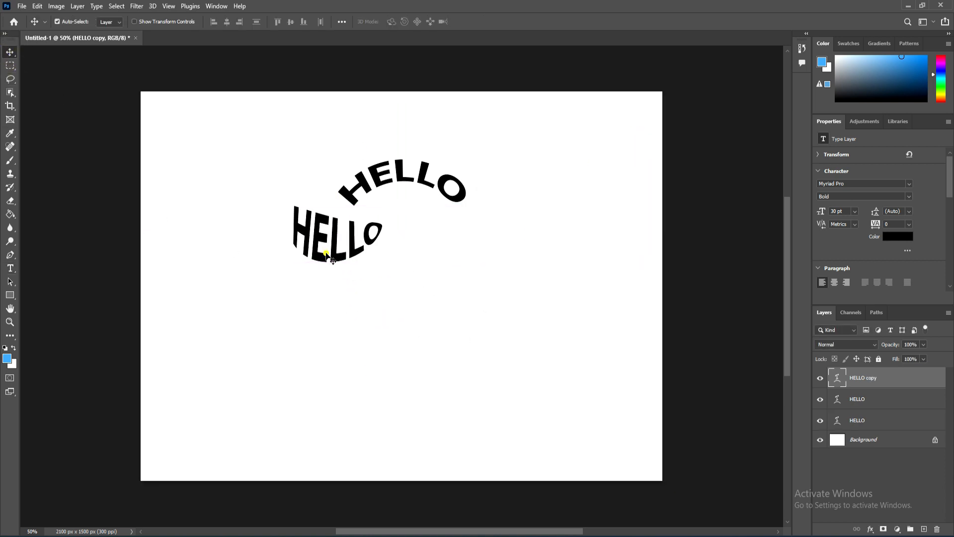
left_click_drag(330, 257, 373, 359)
- Change the new HELLO copy's warp style to Flag with a bend of -100%
left_click(9, 269)
left_click(360, 356)
key("ctrl+a")
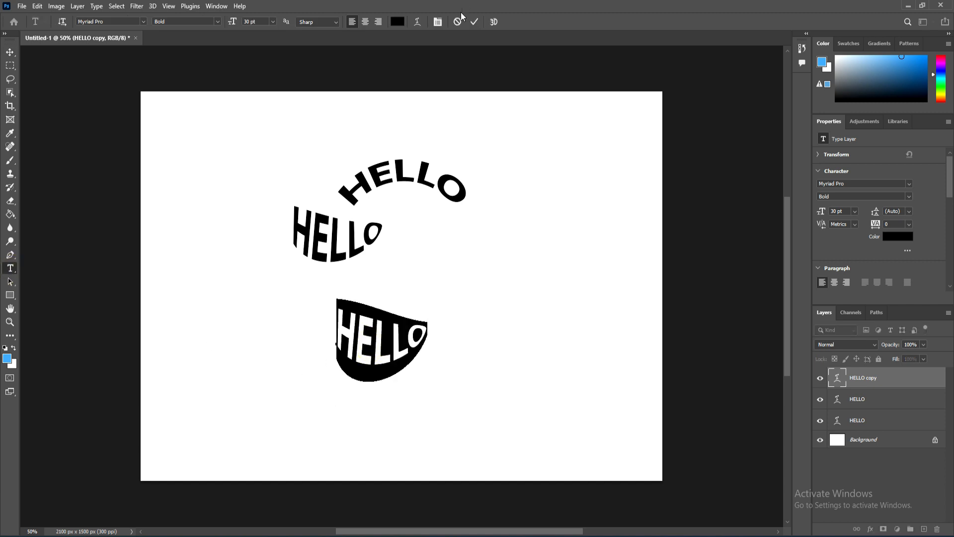
left_click(419, 22)
left_click(557, 135)
left_click(543, 252)
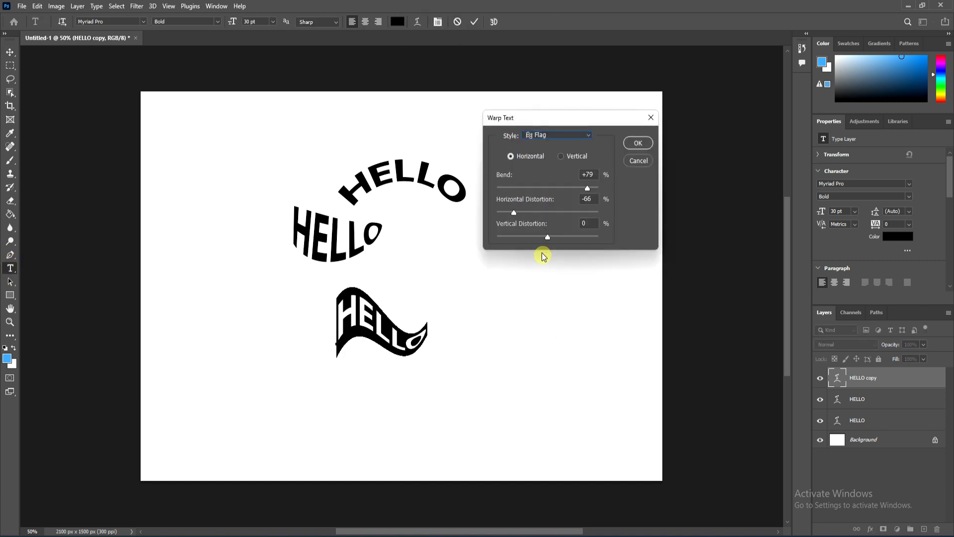
left_click_drag(590, 191, 483, 199)
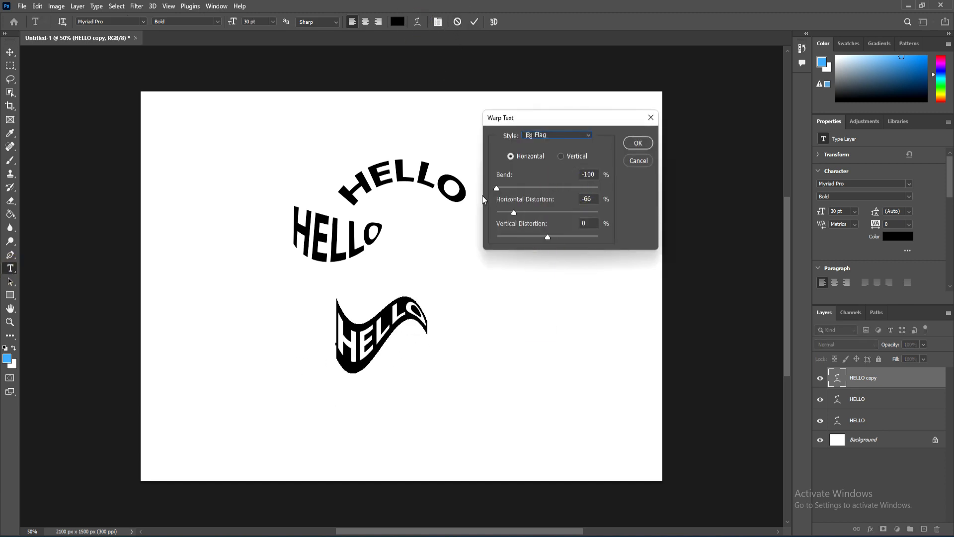
left_click(638, 143)
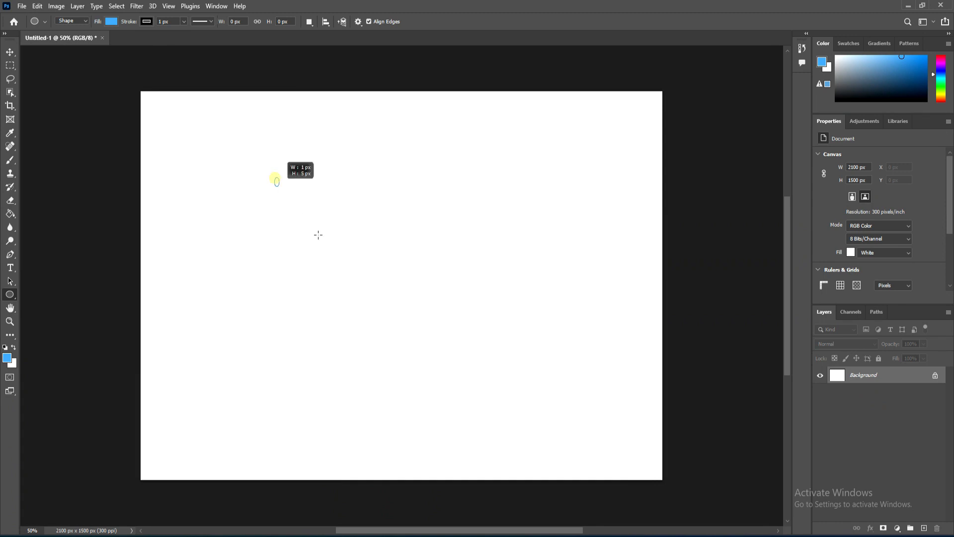
- Draw a blue circle about 914 px in diameter on the empty canvas and centre it on the canvas
left_click_drag(318, 234, 571, 416)
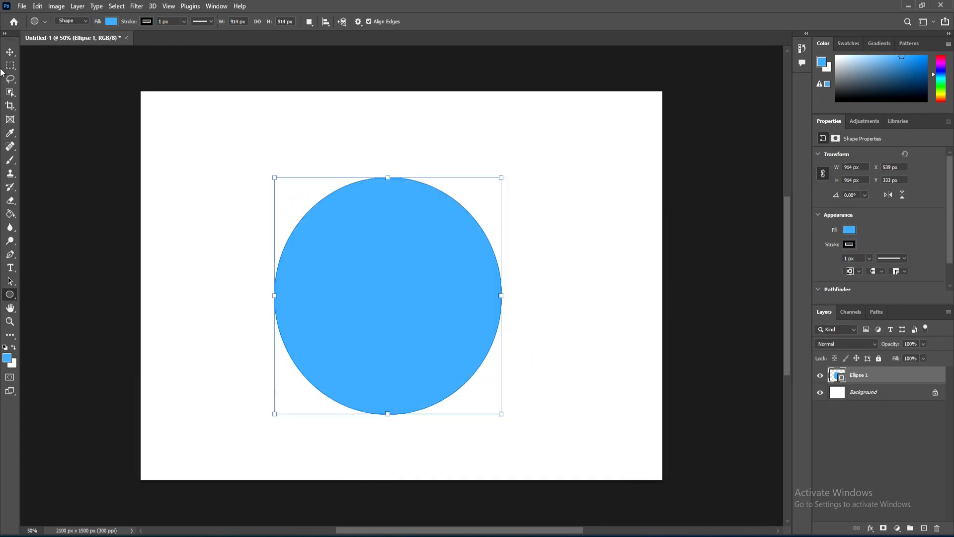
left_click(12, 52)
left_click_drag(360, 322, 375, 303)
left_click_drag(374, 307, 326, 305)
- Add the type-on-path text "REGIONAL WELFARE OFFICE I" around the blue circle's outline, starting at its lower-left edge
key("t")
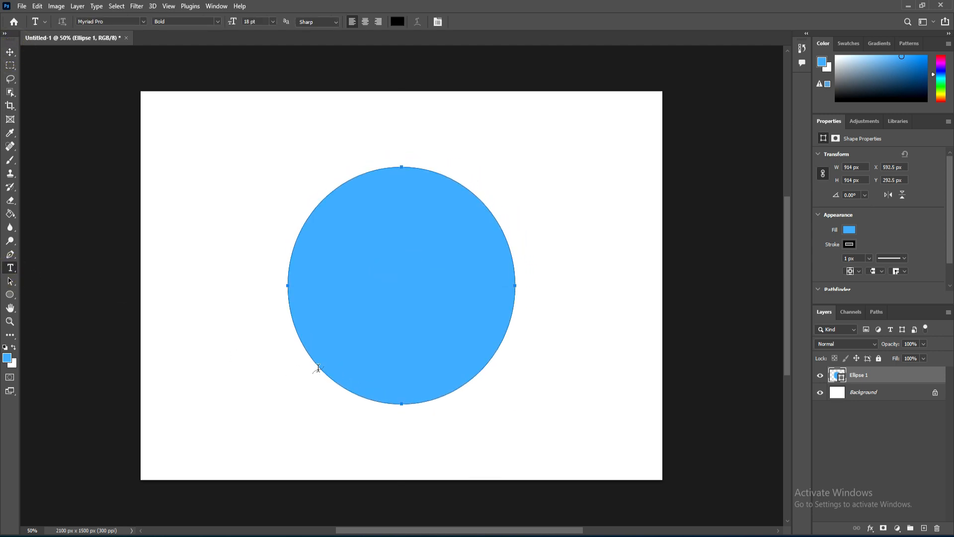
left_click(318, 369)
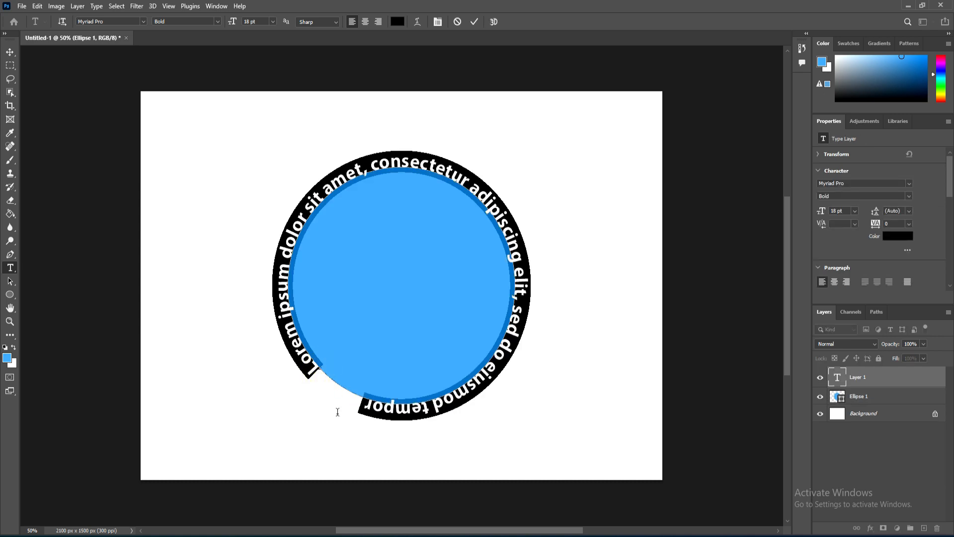
type("re")
key("BackSpace")
key("BackSpace")
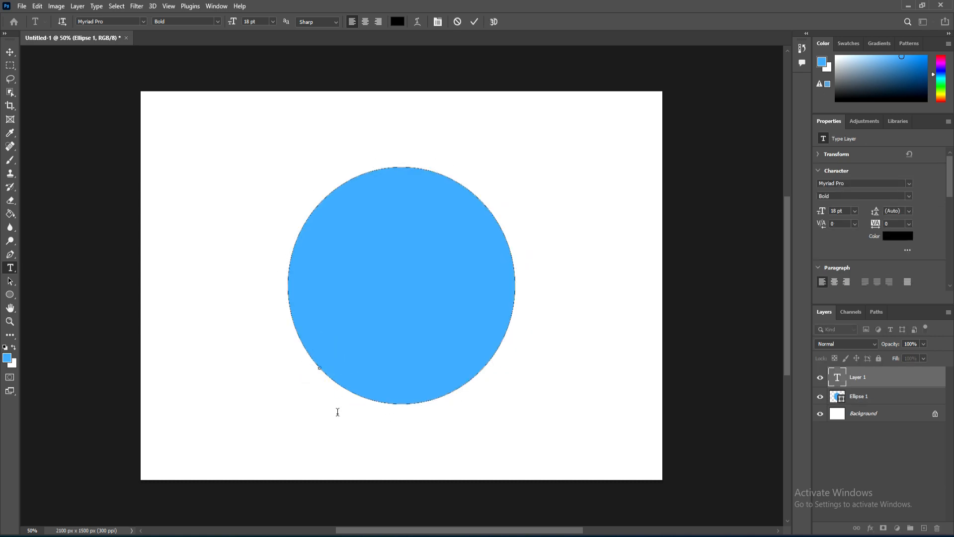
type("REGIONA")
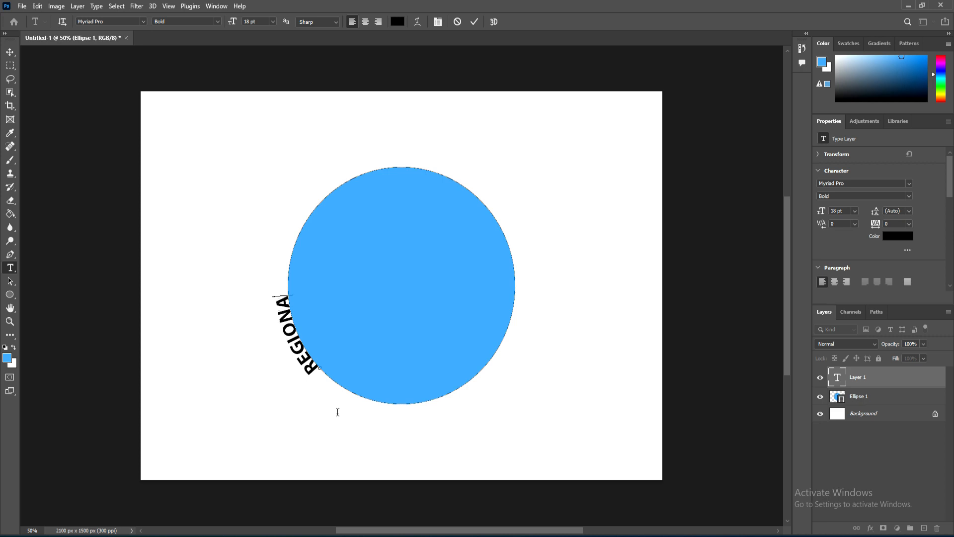
type("L WEL")
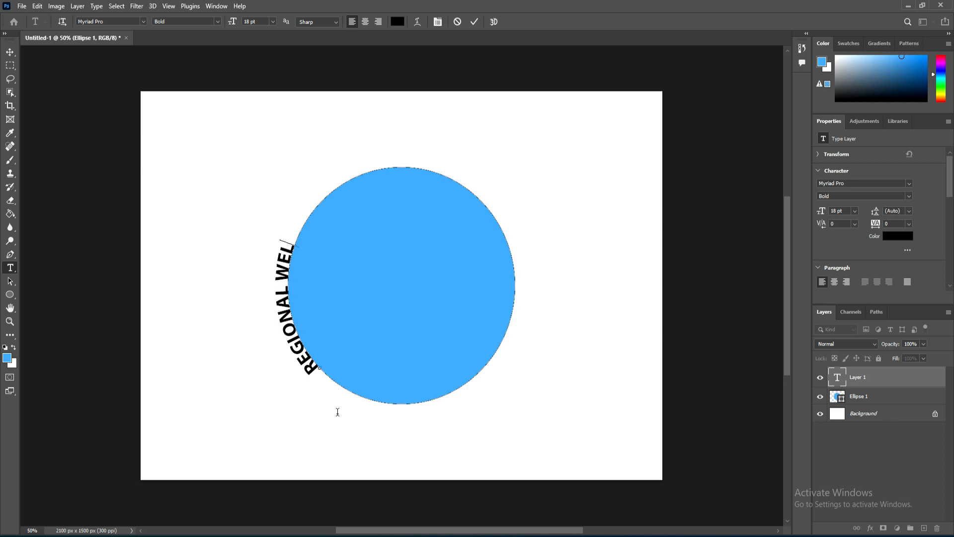
type("FARE OF")
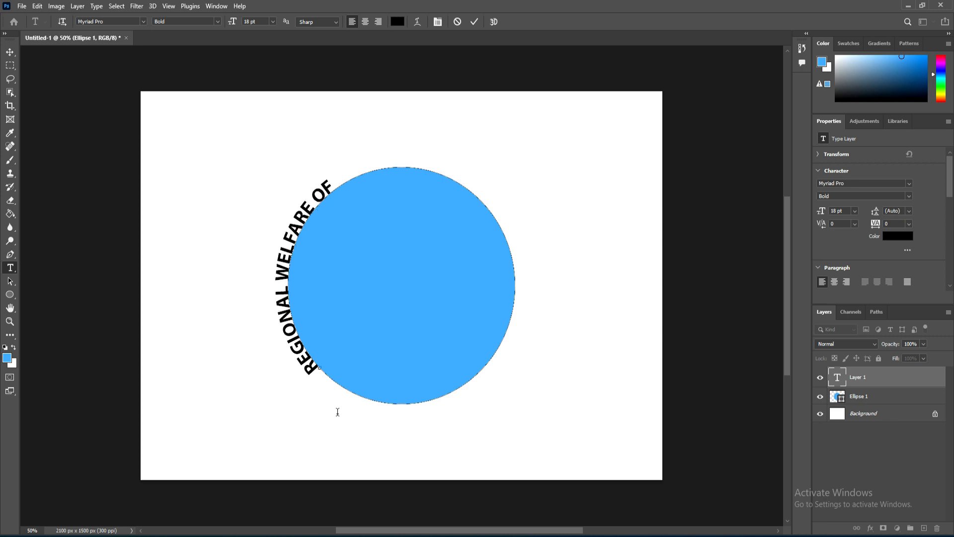
type("FICE I")
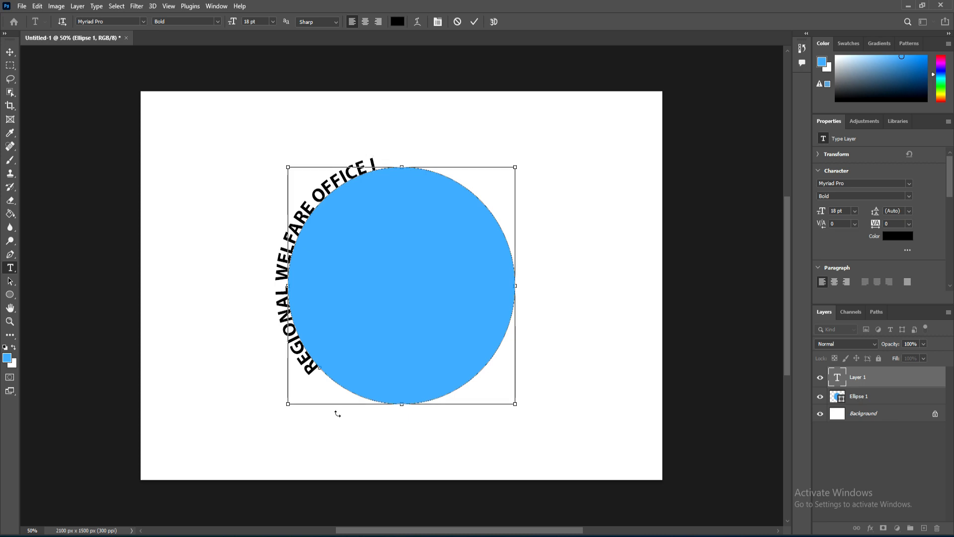
- Increase the font size of all the circular text to 48 pt and commit it
key("ctrl+a")
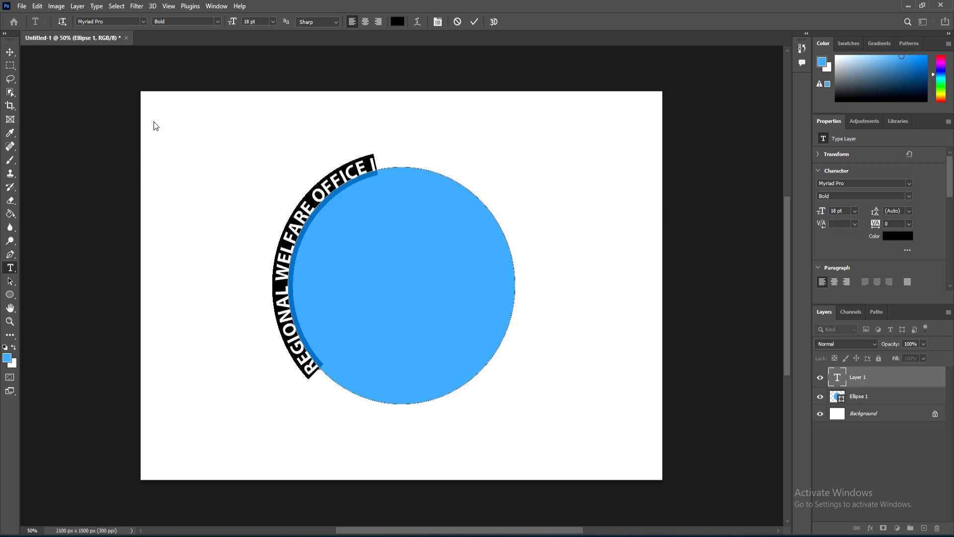
left_click(271, 23)
left_click(273, 131)
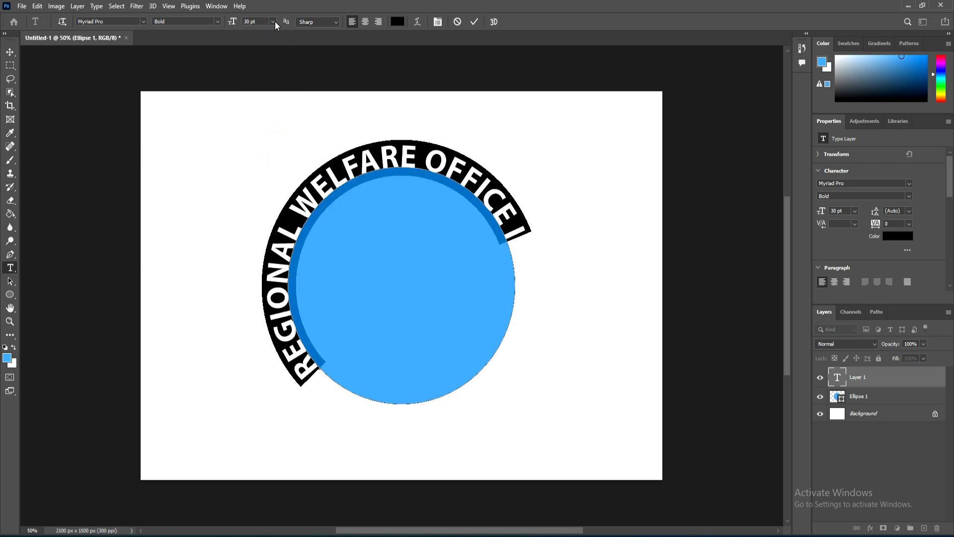
left_click(272, 22)
left_click(267, 134)
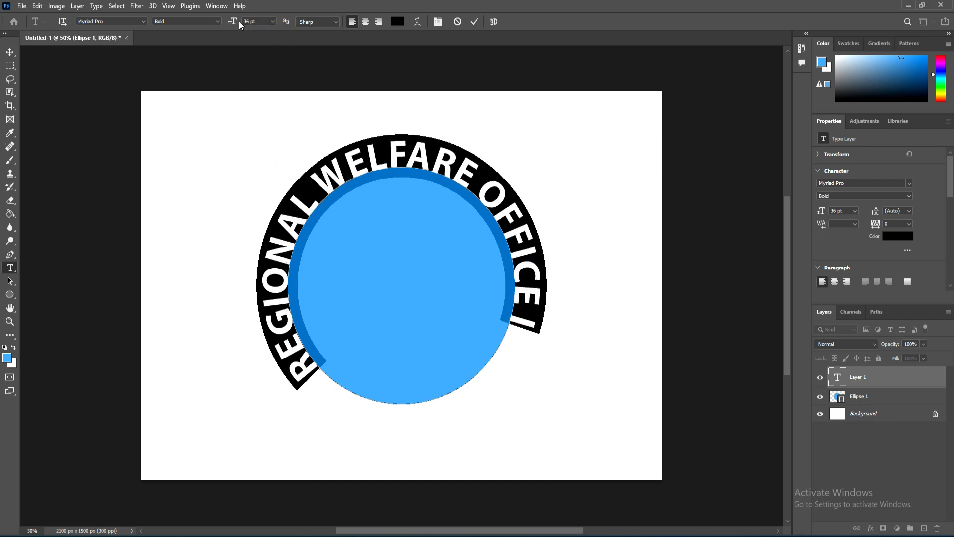
left_click(272, 22)
left_click(259, 134)
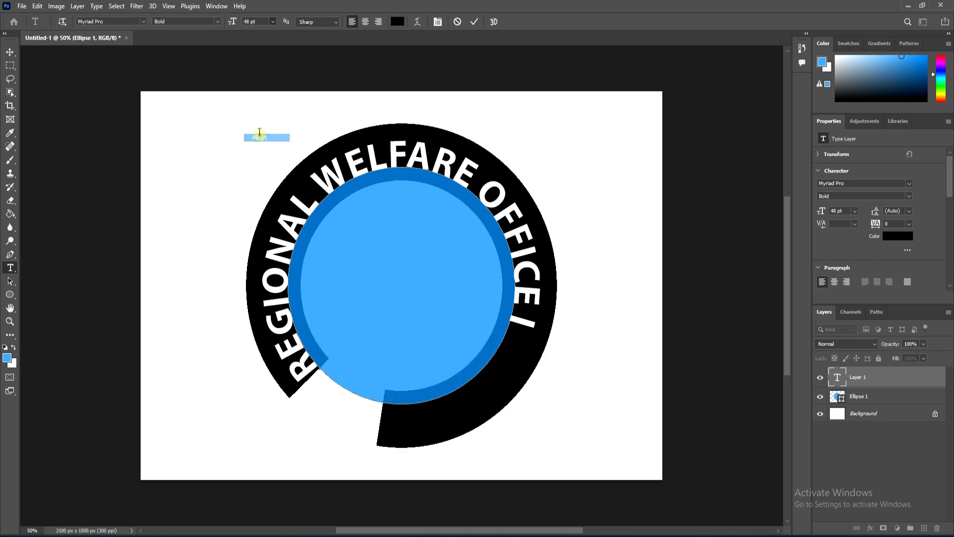
left_click(10, 51)
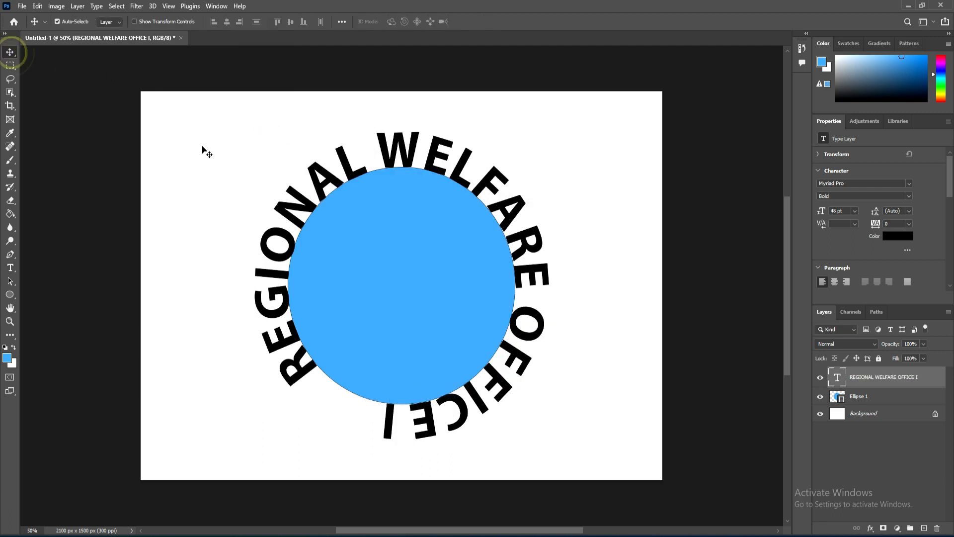
- Rotate the circular text about -26.9° so that its gap sits at the bottom of the circle
key("ctrl+t")
left_click_drag(242, 109, 215, 209)
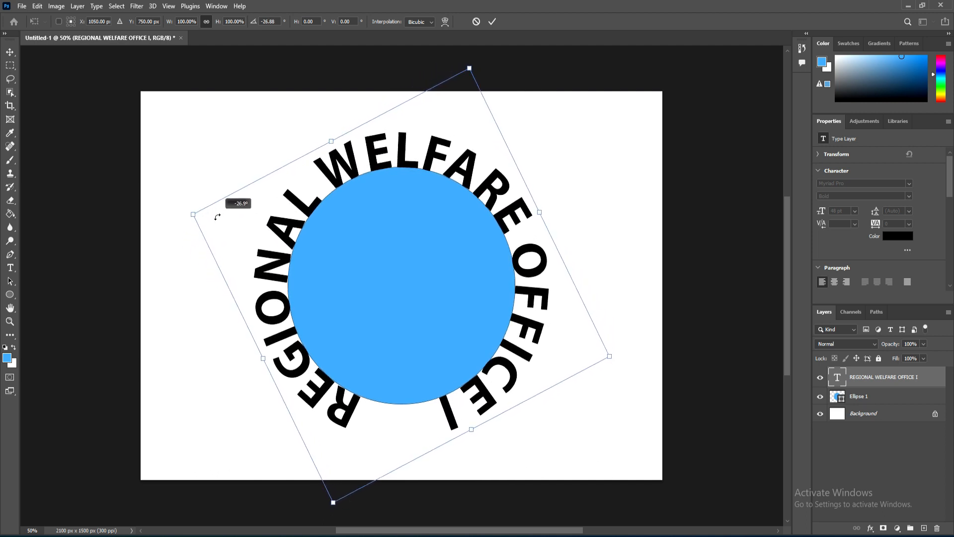
key("Return")
- Scale the blue circle down to about 89% width and 91% height, centred inside the ring of text
right_click(374, 289)
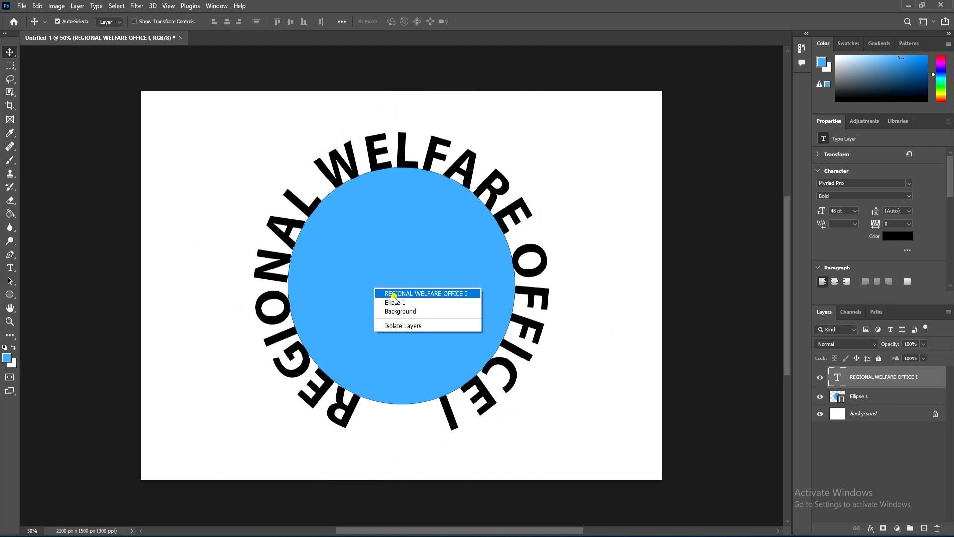
left_click(390, 301)
key("ctrl+t")
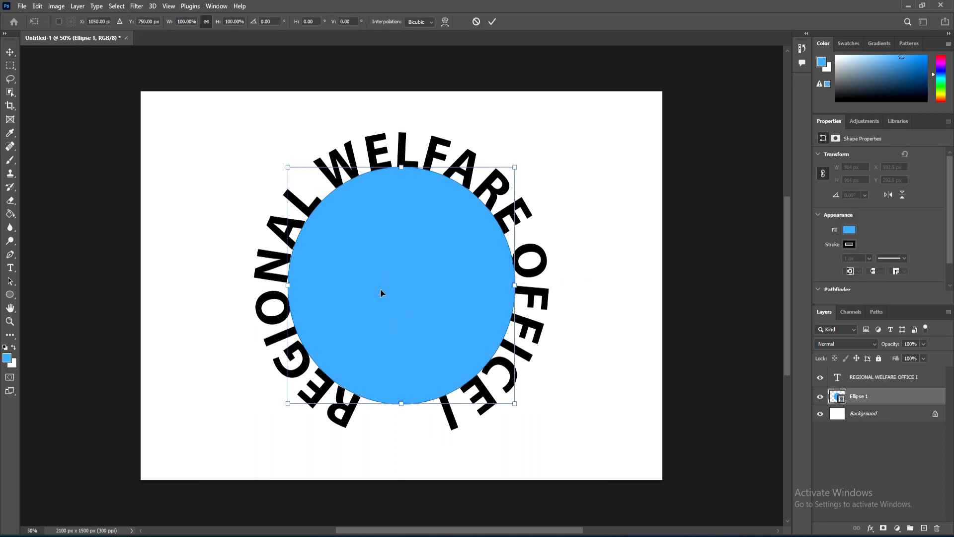
left_click_drag(514, 403, 503, 395)
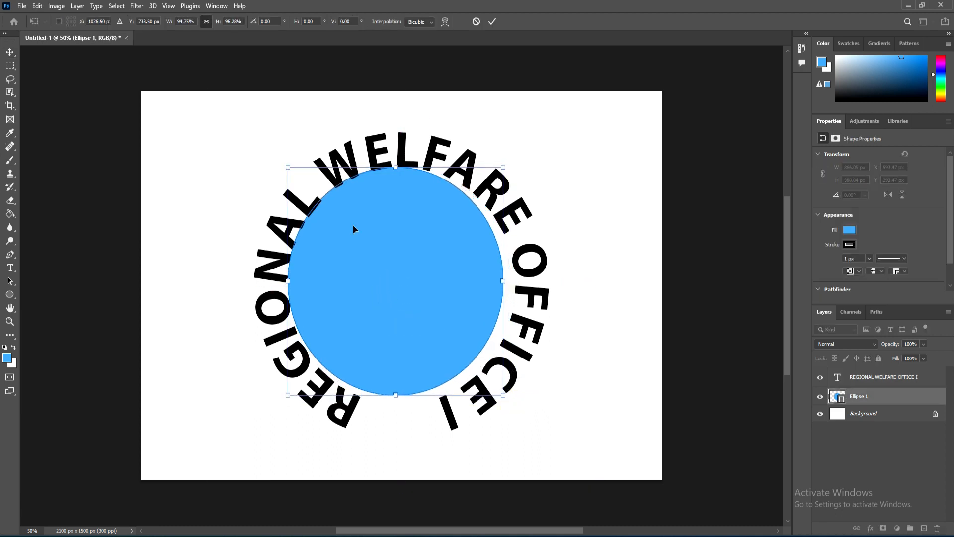
left_click_drag(288, 168, 301, 181)
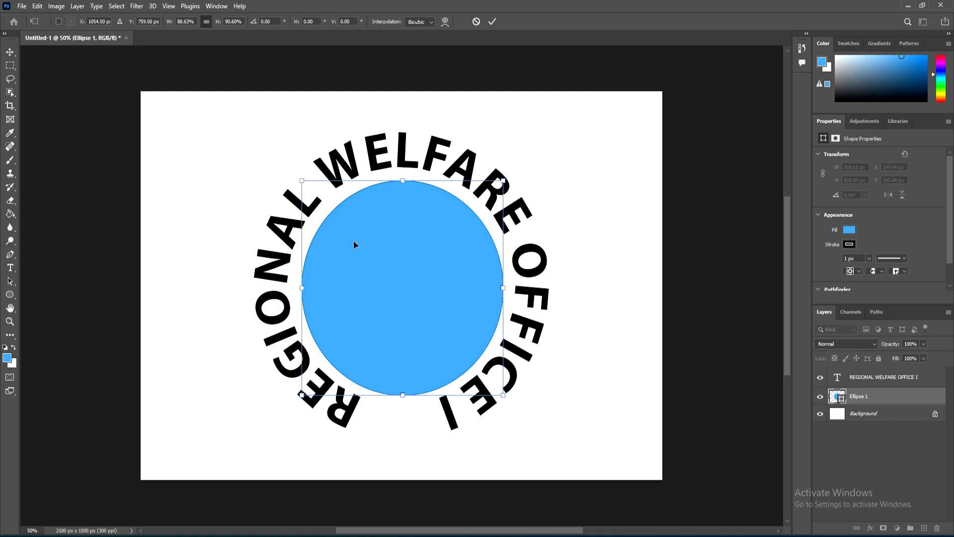
left_click_drag(364, 250, 365, 249)
key("Return")
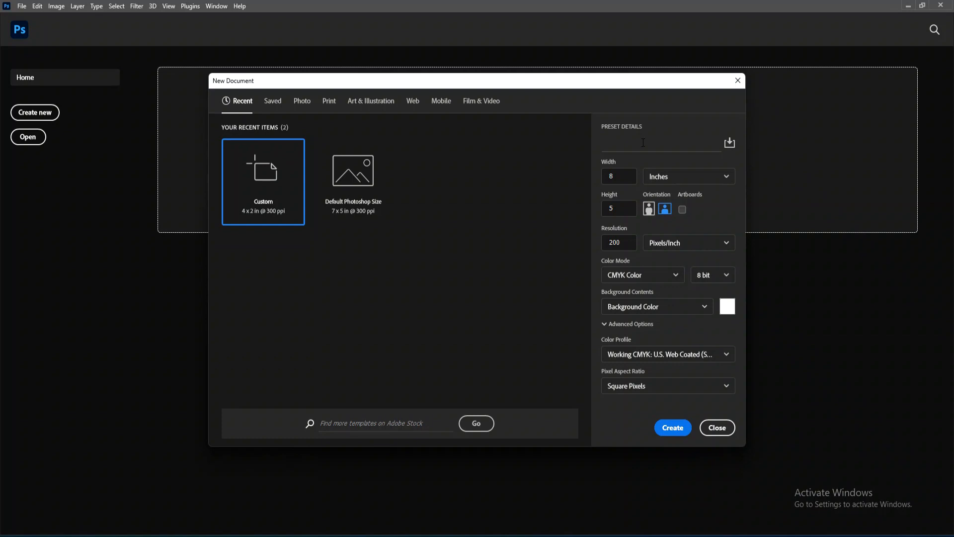
- Name the new document "TEXT EFFECT" and set its size to 4 inches wide by 2 inches high
left_click(643, 143)
type("TEXT EFFECT")
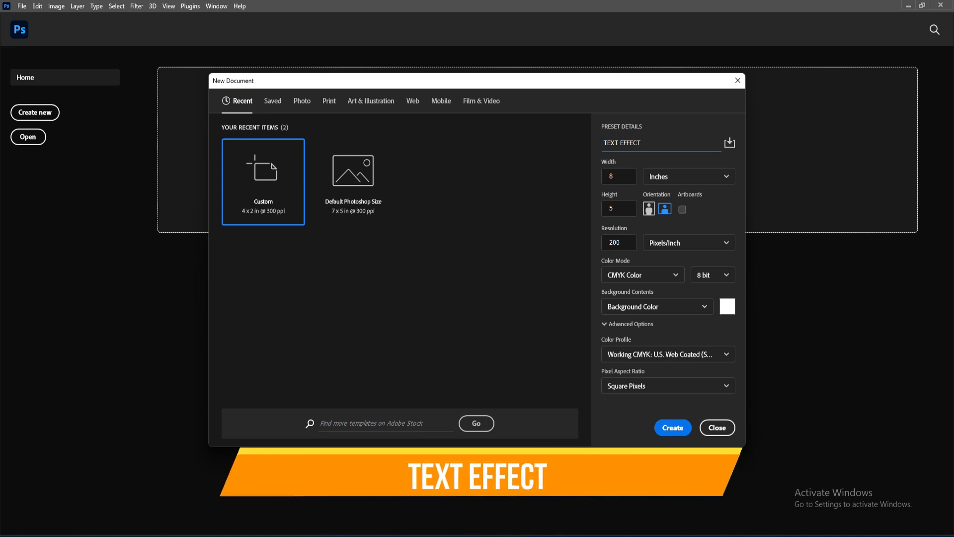
double_click(658, 145)
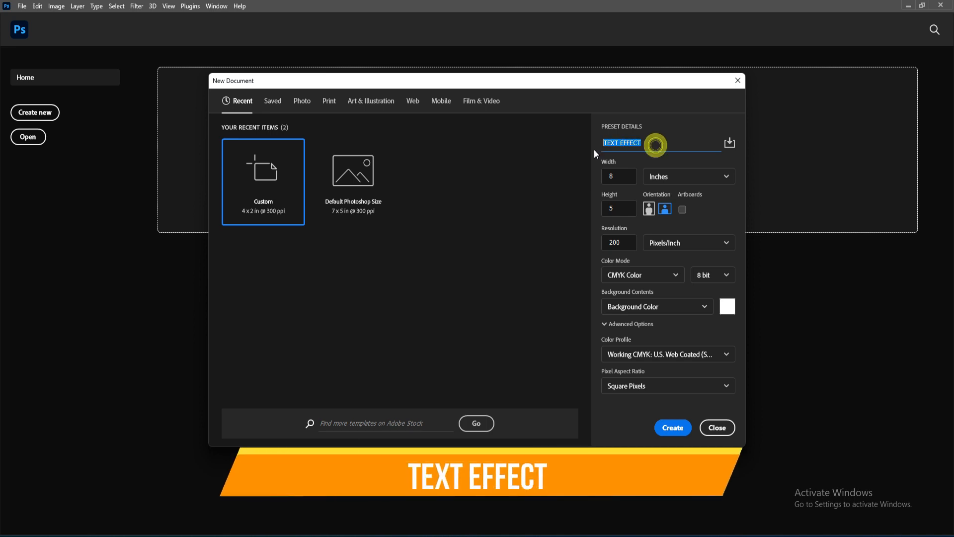
left_click(682, 141)
double_click(625, 174)
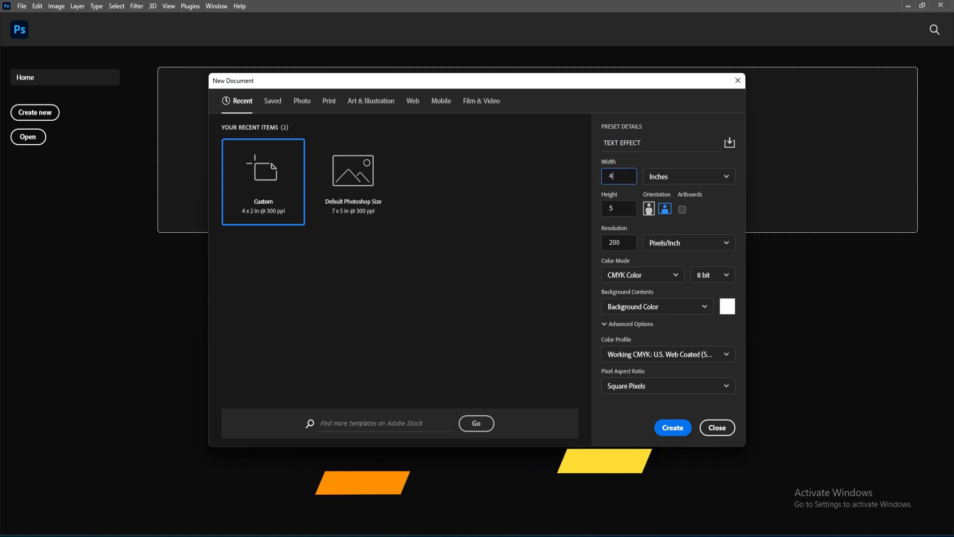
type("4")
left_click(667, 177)
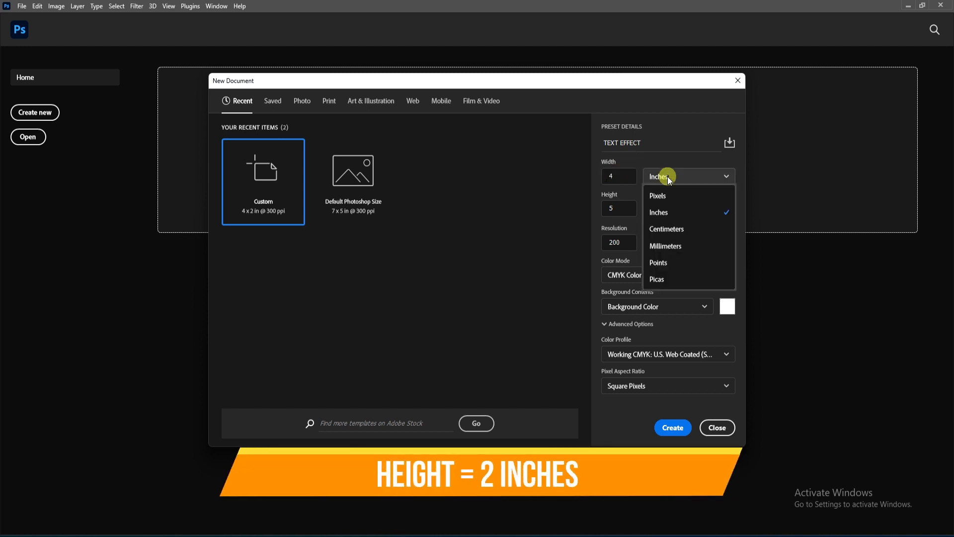
left_click(660, 212)
double_click(619, 208)
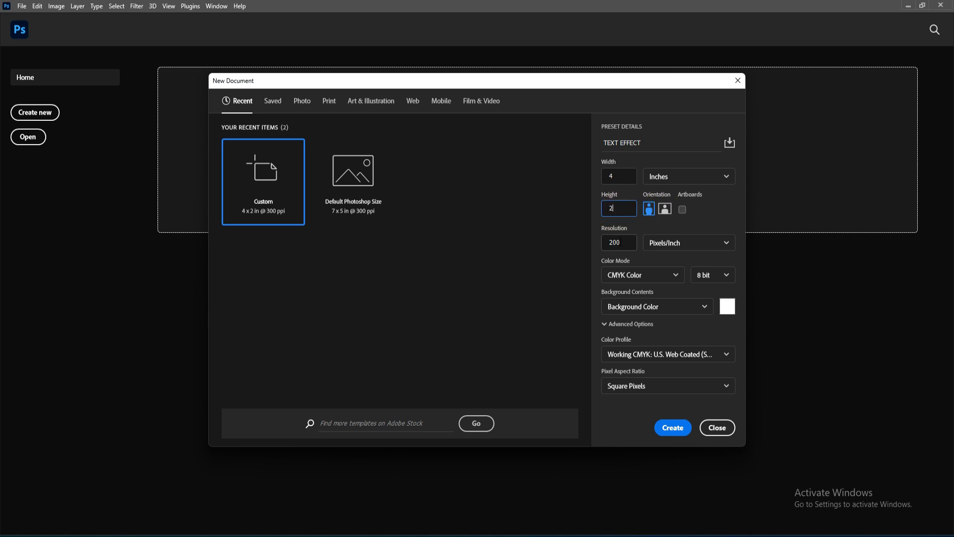
- Set the new document's resolution to 300 pixels/inch
key("Tab")
type("3")
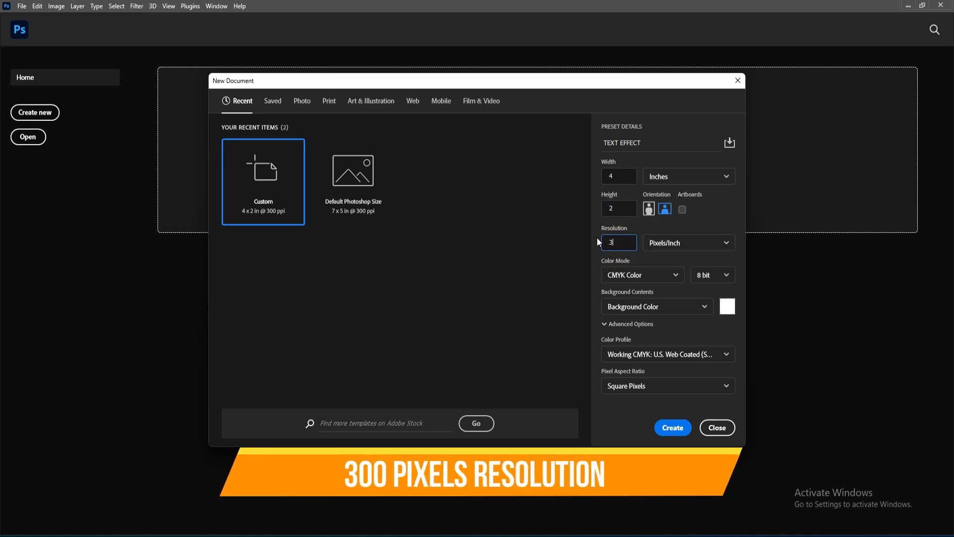
type("00")
left_click(675, 244)
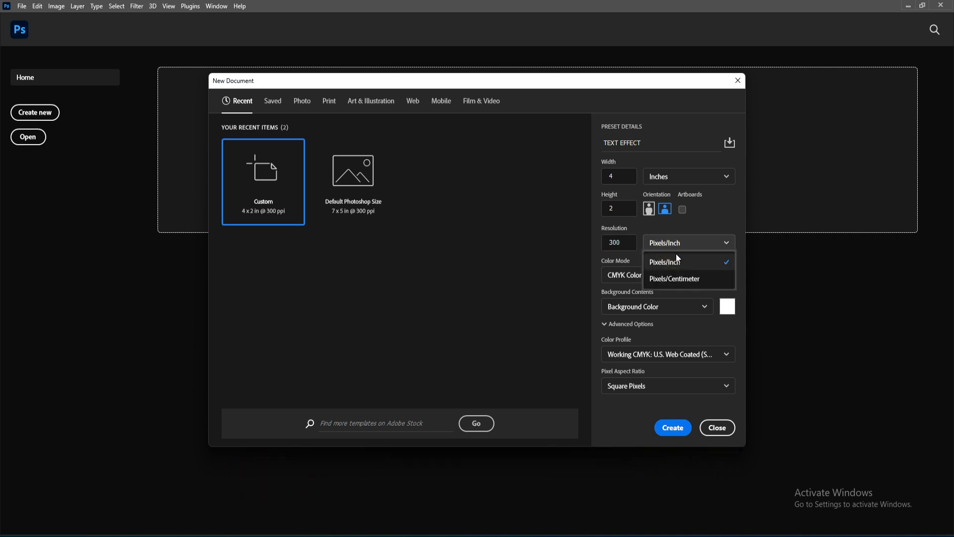
left_click(666, 262)
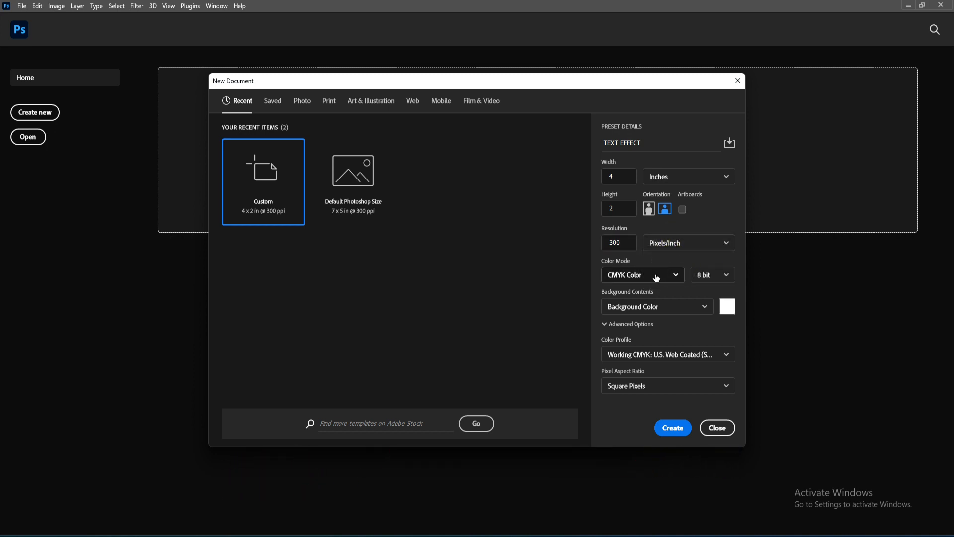
- Set the color mode to RGB Color and the background contents to White, and create the document
left_click(656, 277)
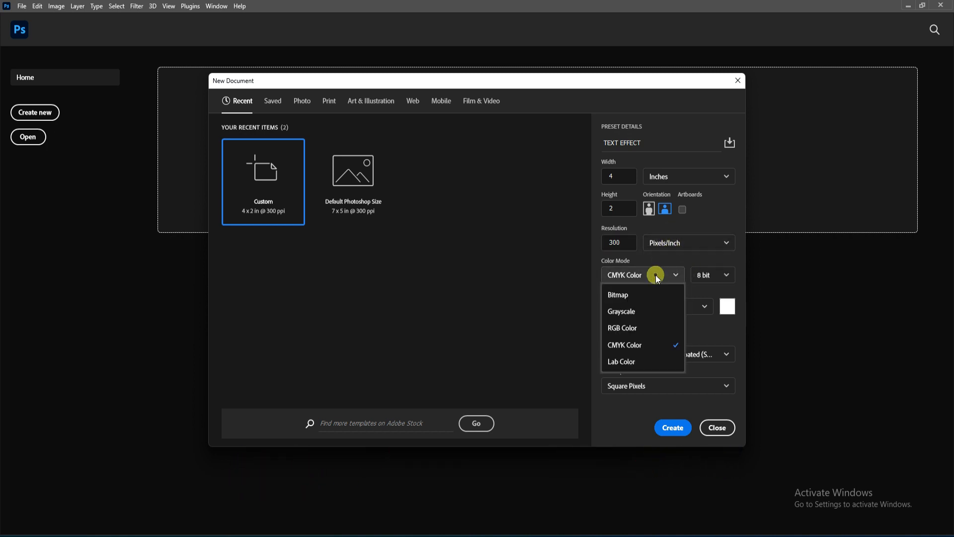
left_click(640, 331)
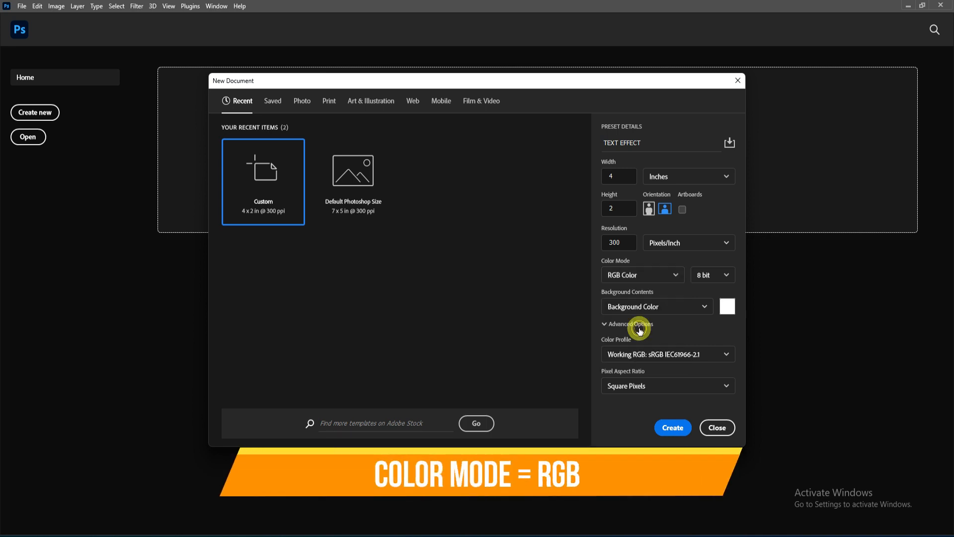
left_click(706, 308)
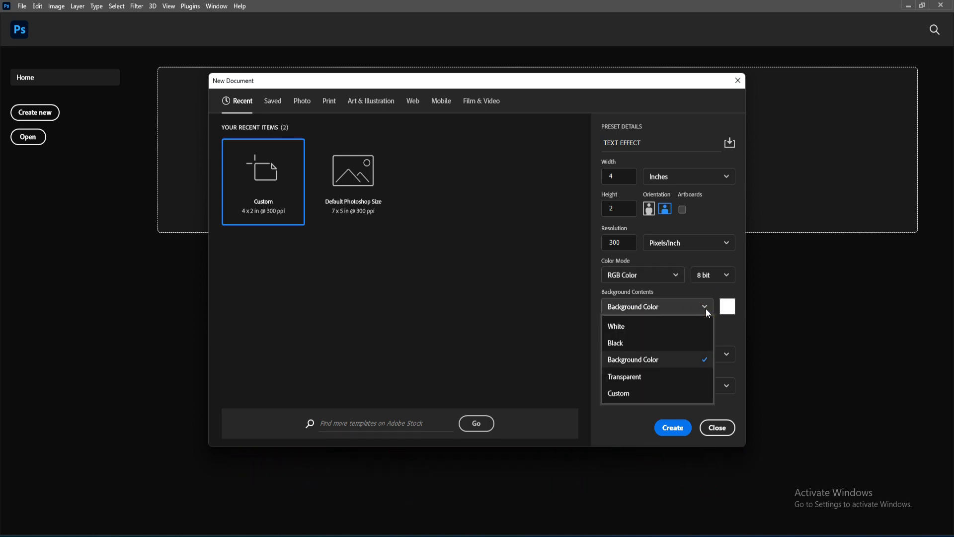
left_click(656, 329)
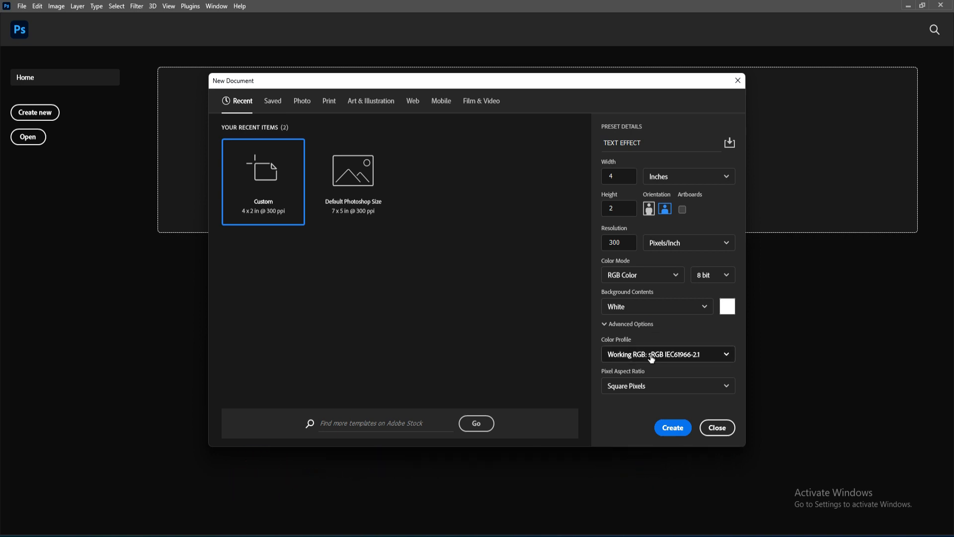
left_click(670, 429)
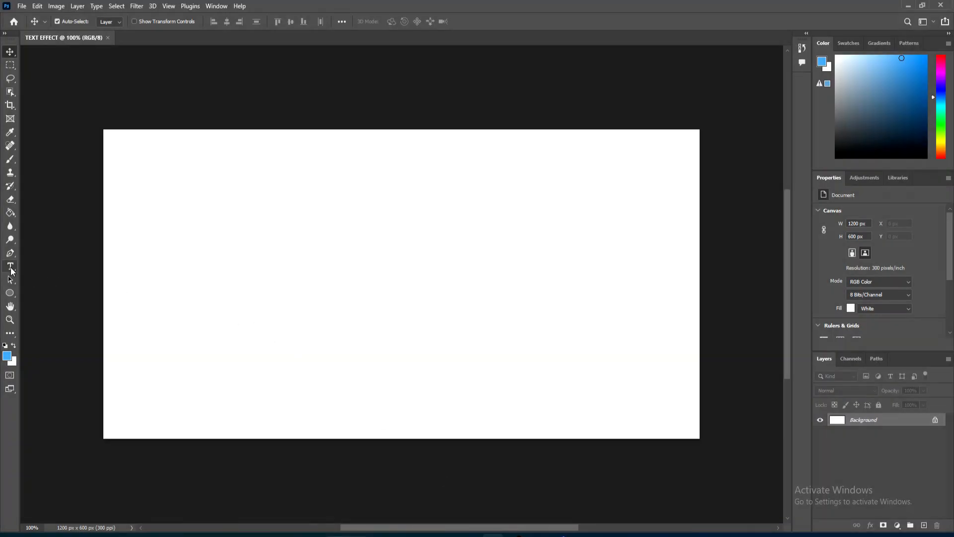
- Set up the Horizontal Type tool with the Montserrat Bold font at a size of 60 pt
left_click(11, 270)
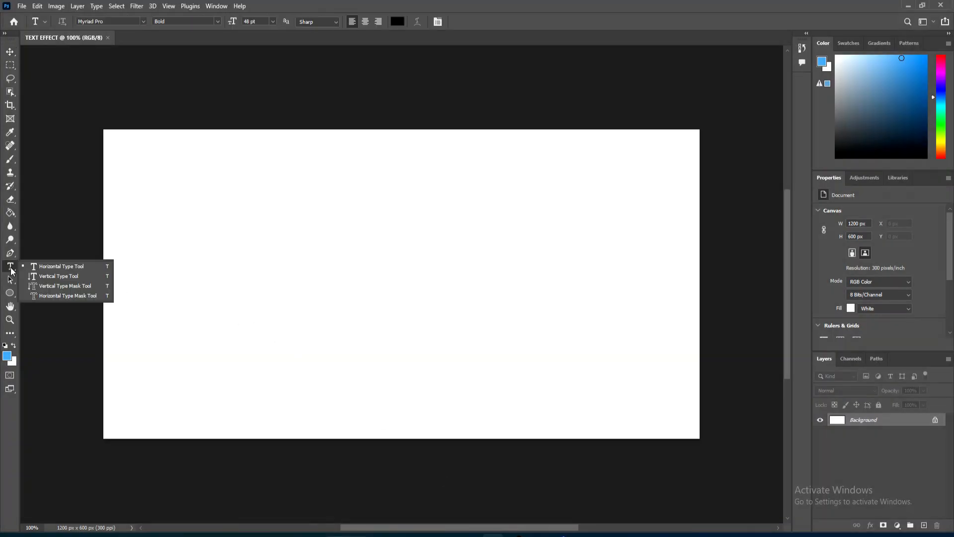
left_click(40, 270)
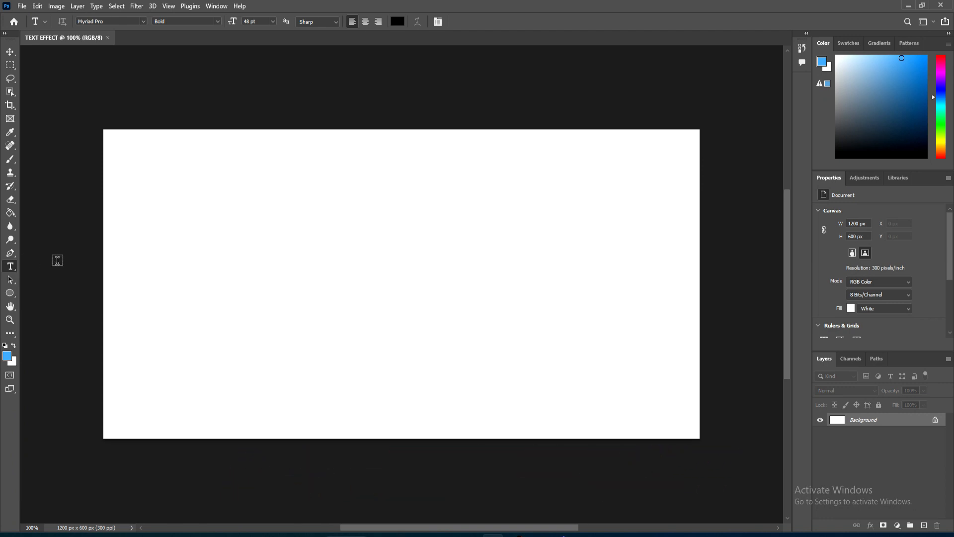
left_click(143, 22)
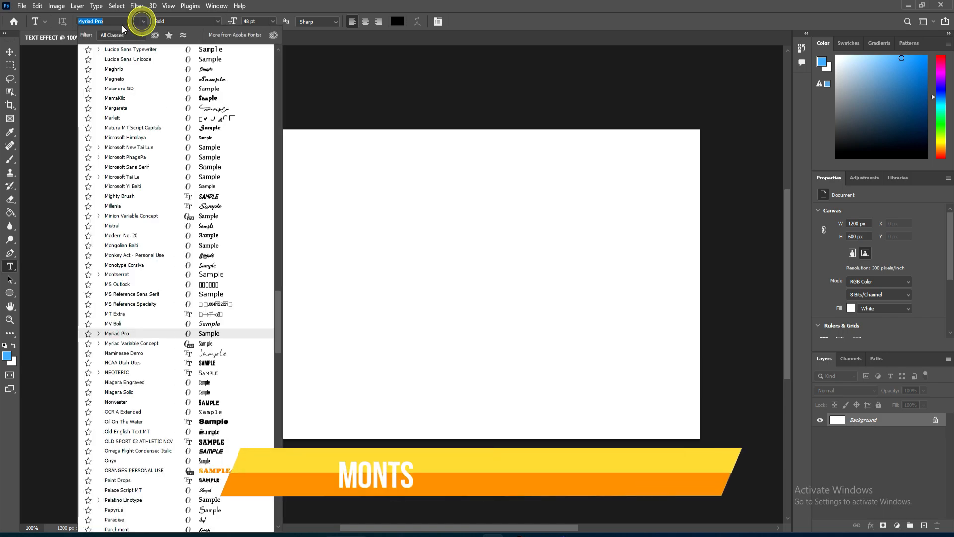
type("m")
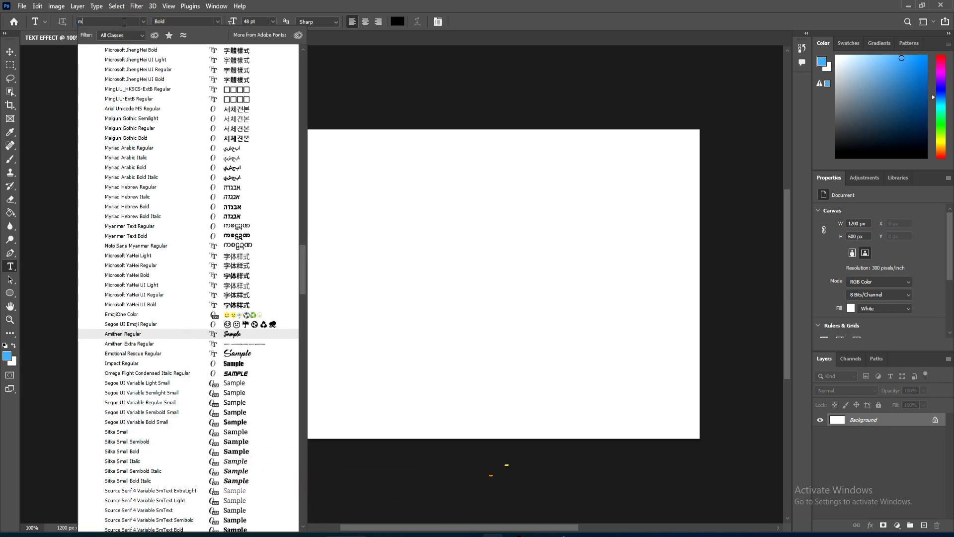
type("osn")
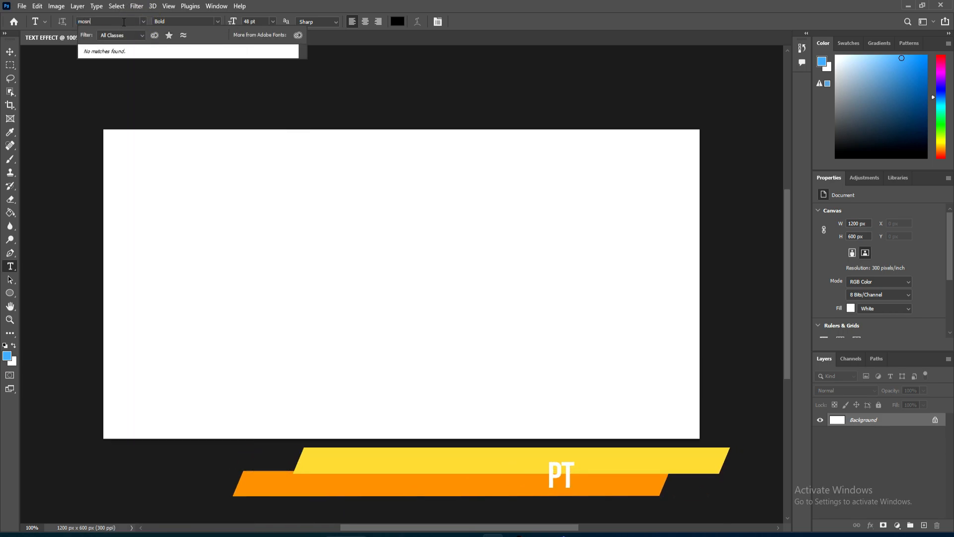
key("BackSpace")
key("BackSpace")
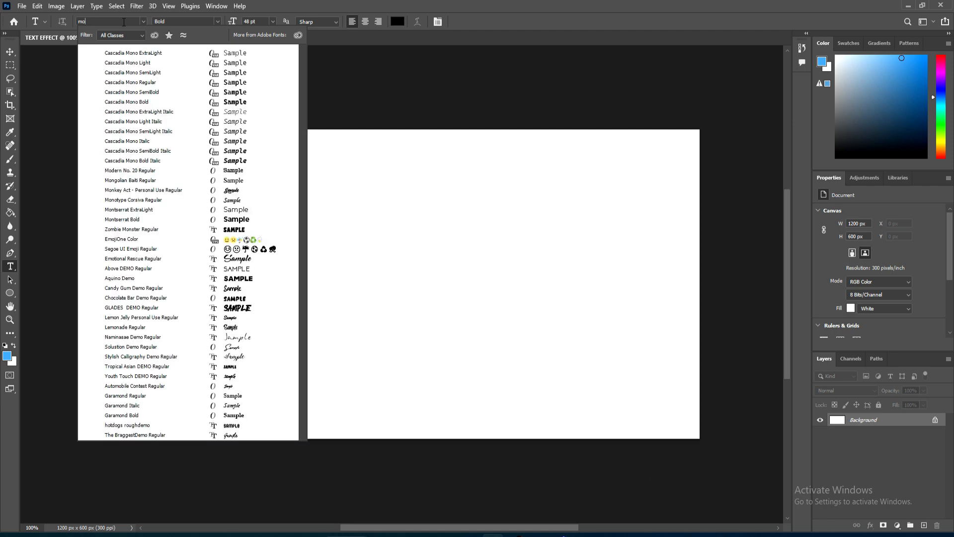
type("ns")
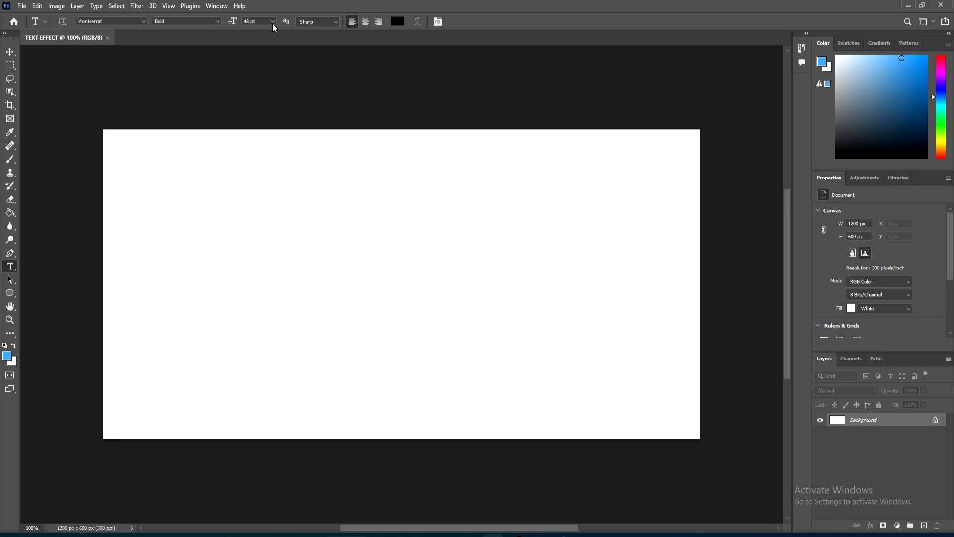
left_click(273, 22)
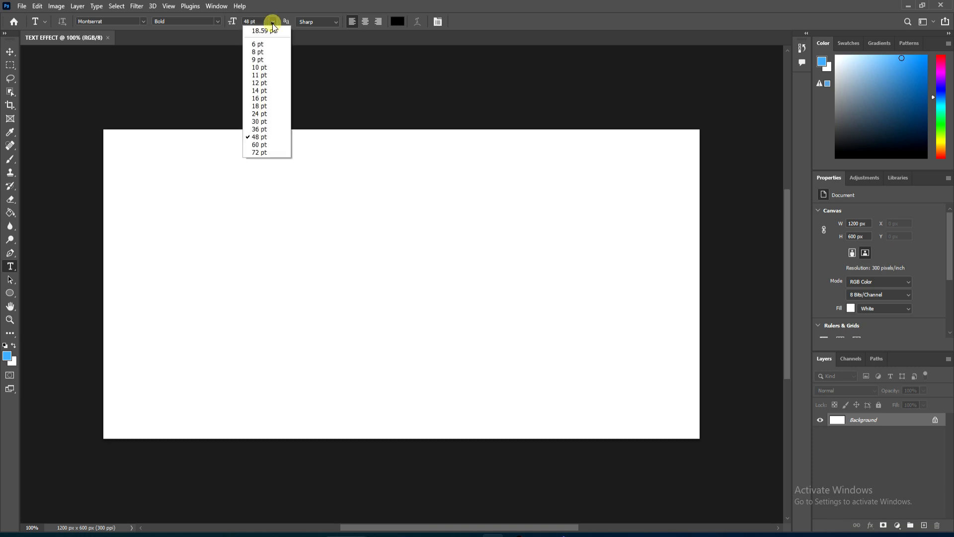
left_click(269, 145)
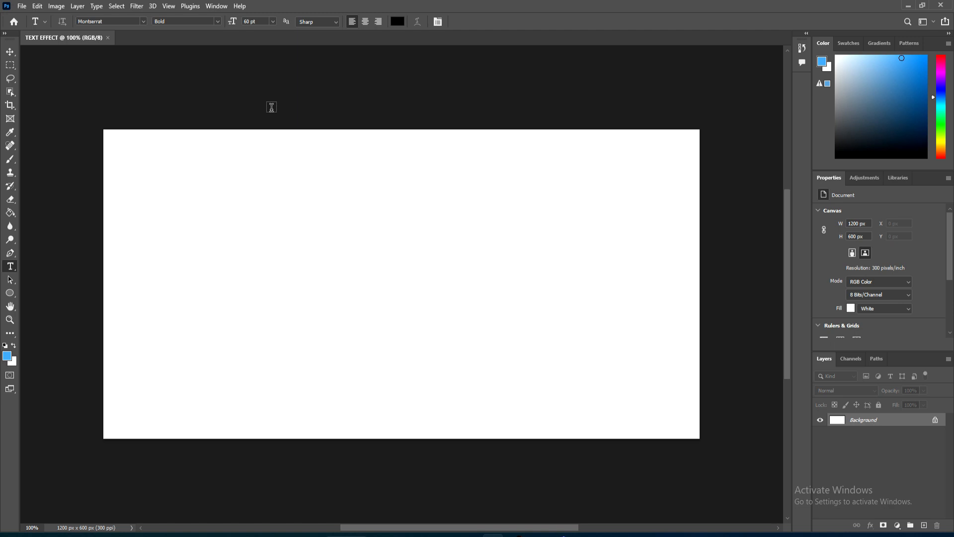
- Set the foreground color to the blue 0451B9
left_click(7, 357)
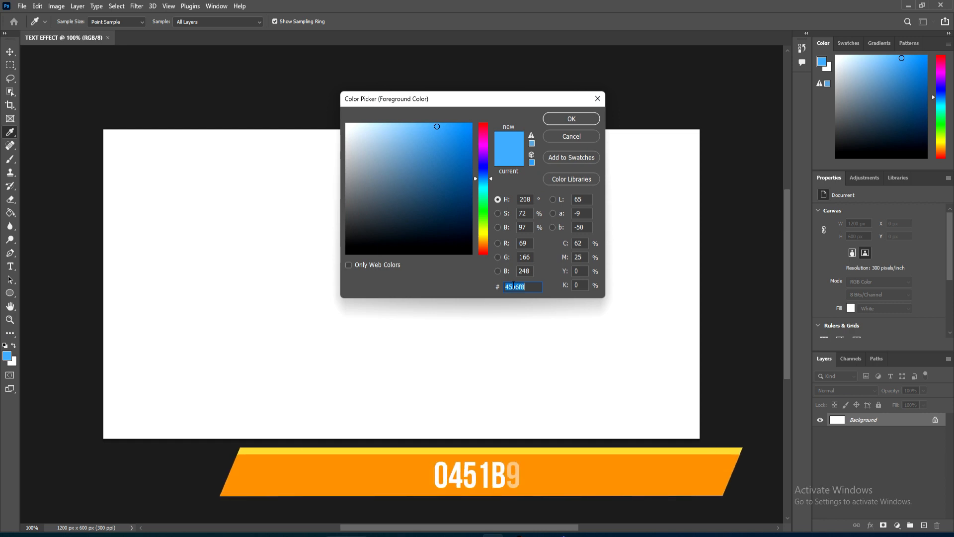
type("0451")
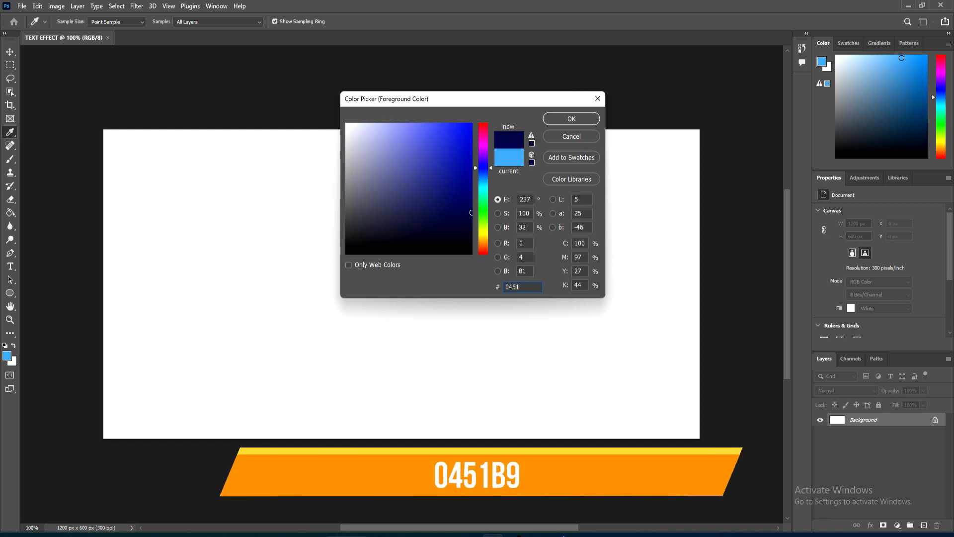
type("B")
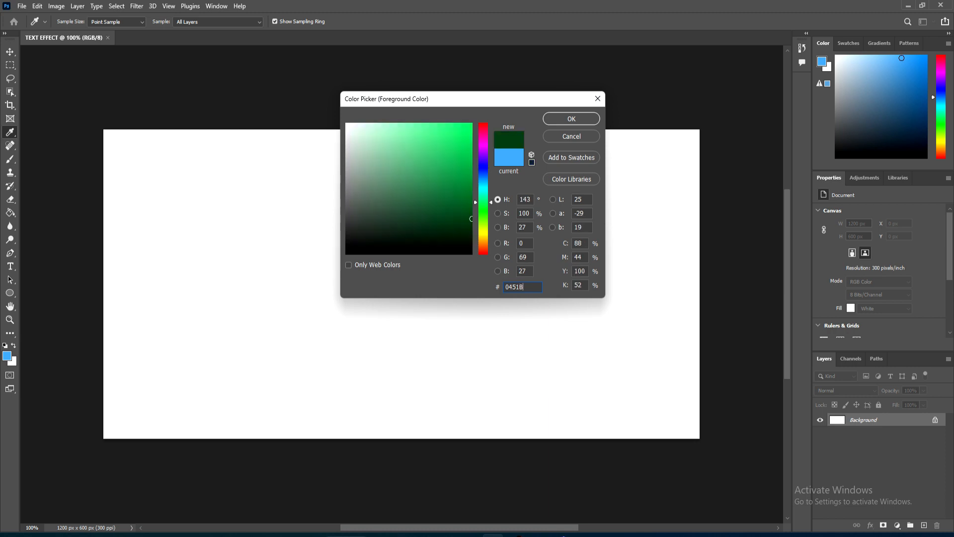
type("9")
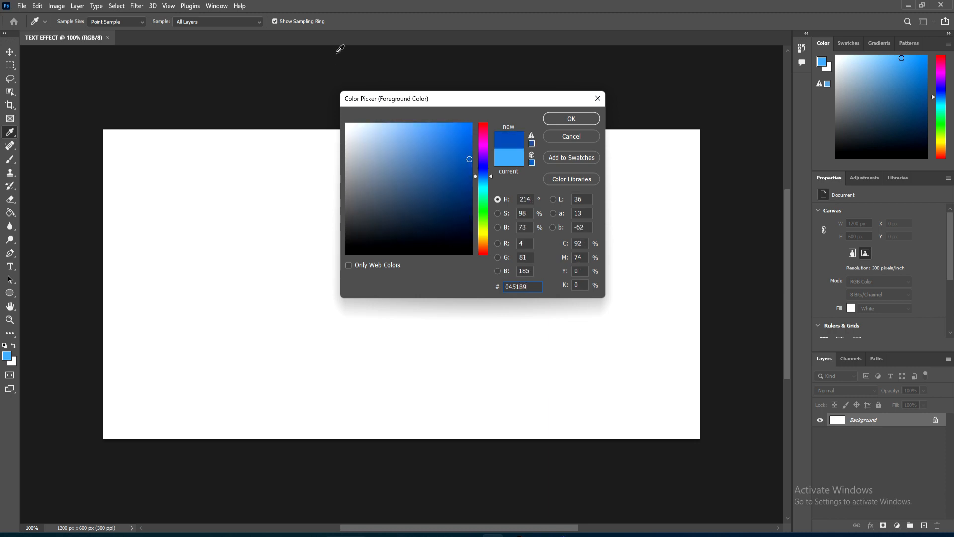
left_click(570, 119)
- Add the text "REGION" in capitals and move it to be centred horizontally, slightly above the middle of the canvas
key("t")
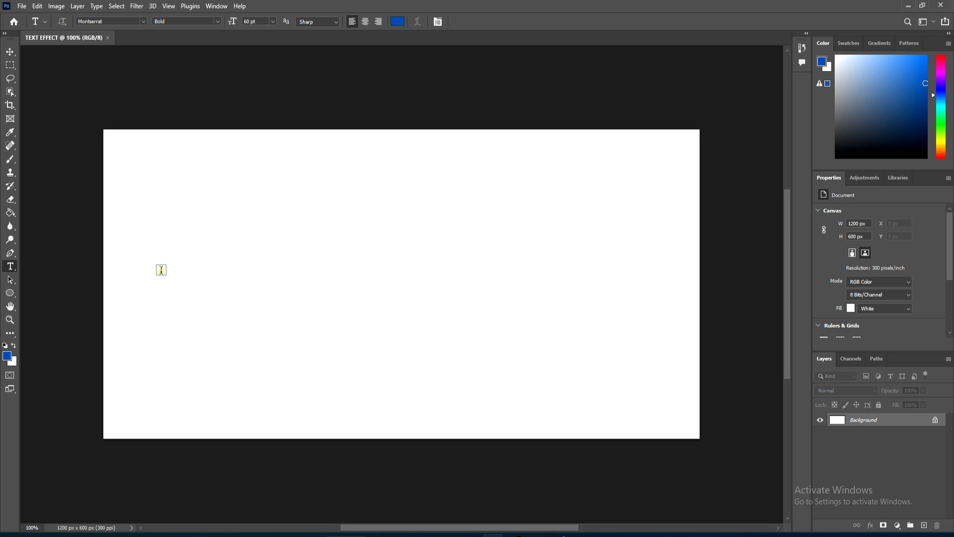
left_click(162, 270)
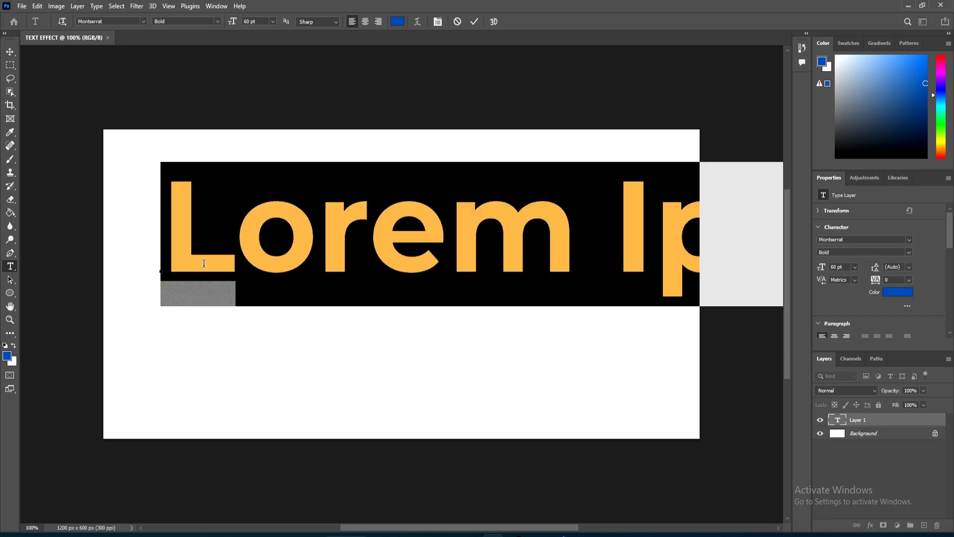
type("REGION")
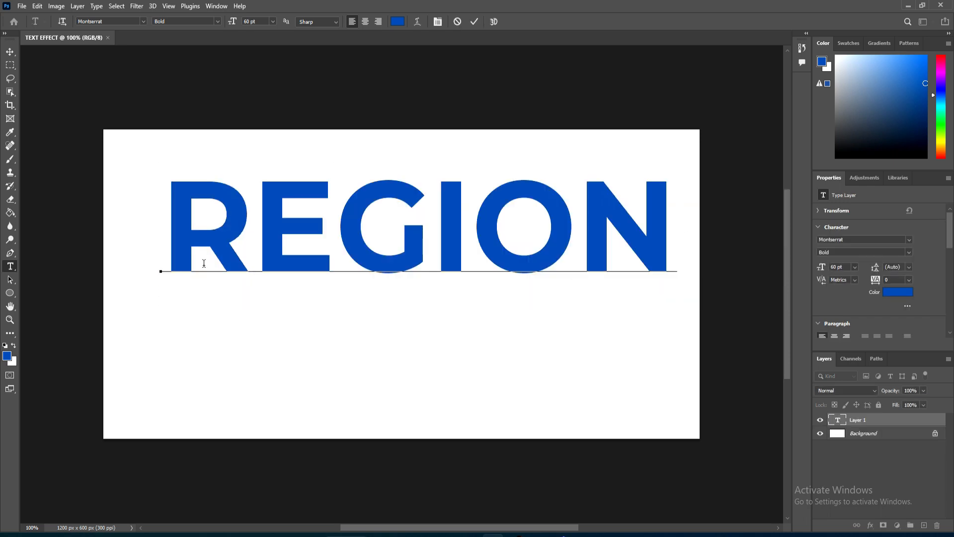
left_click(10, 51)
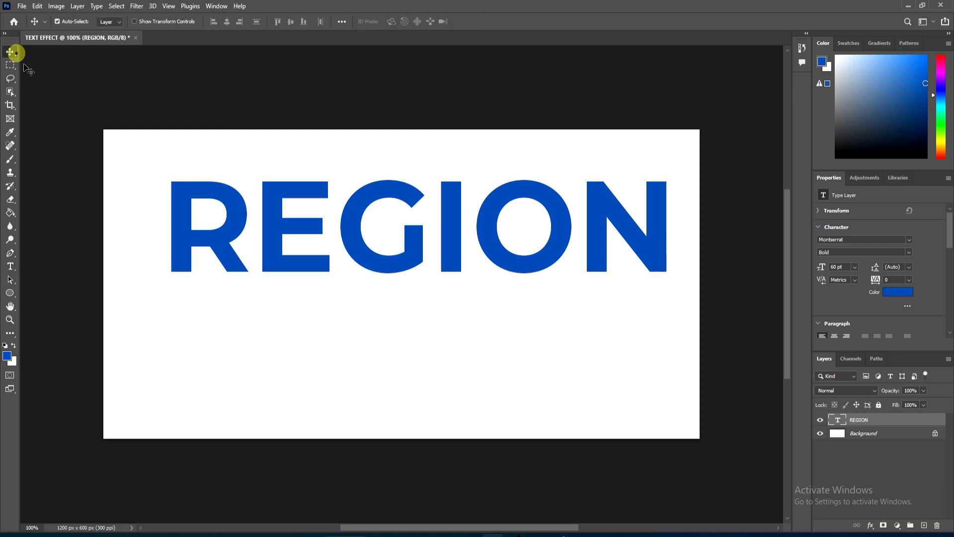
left_click(313, 253)
left_click_drag(313, 254, 299, 275)
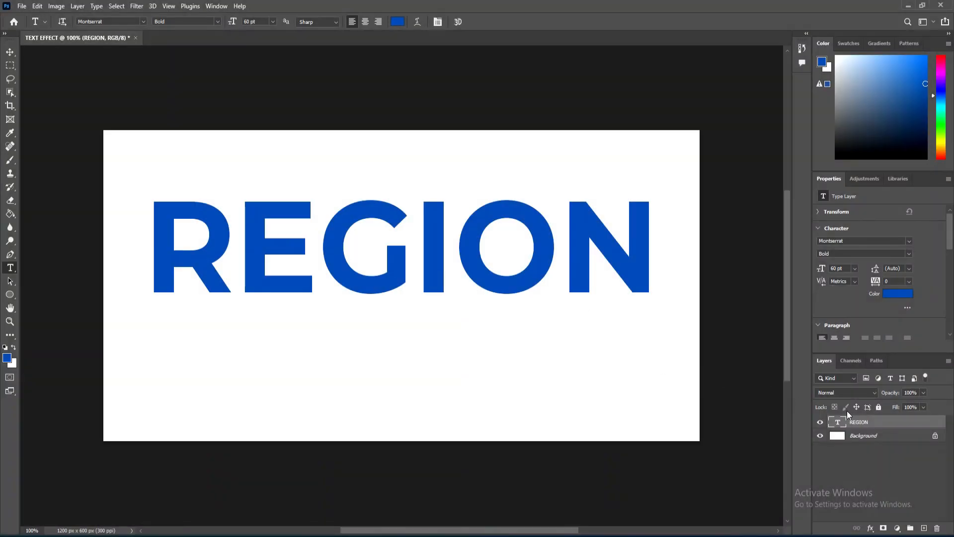
- Convert the REGION type layer to a shape
left_click(825, 360)
right_click(861, 426)
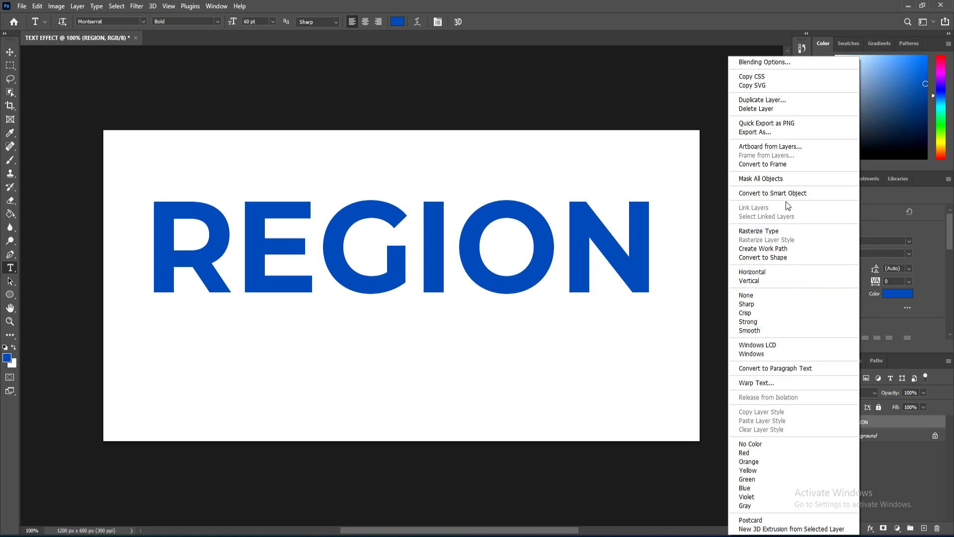
left_click(767, 257)
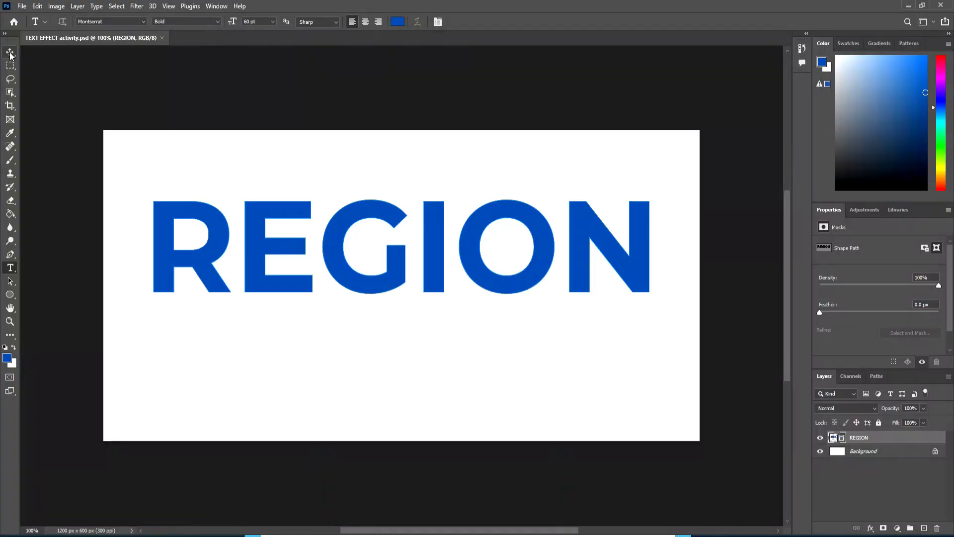
- Move the REGION shape straight down to the vertical middle of the canvas
left_click(10, 52)
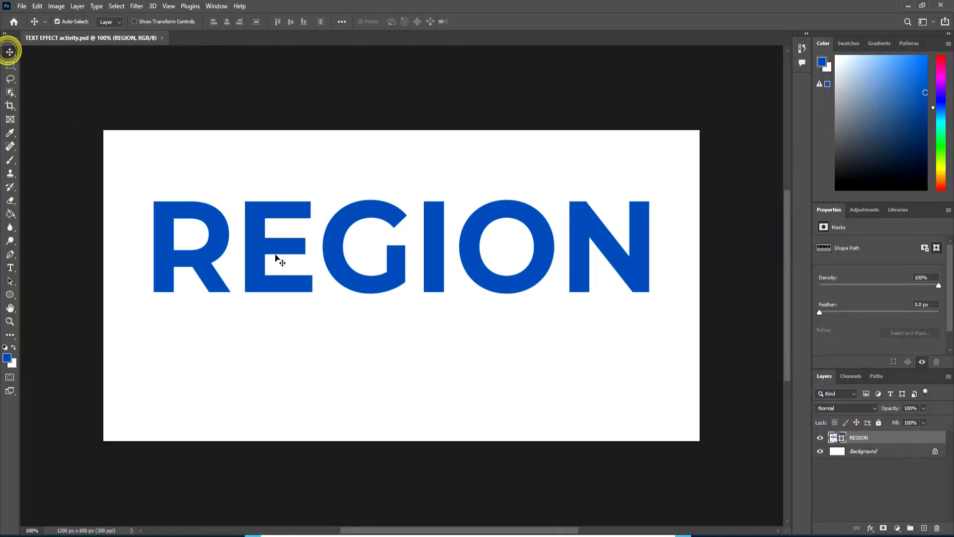
left_click(278, 261)
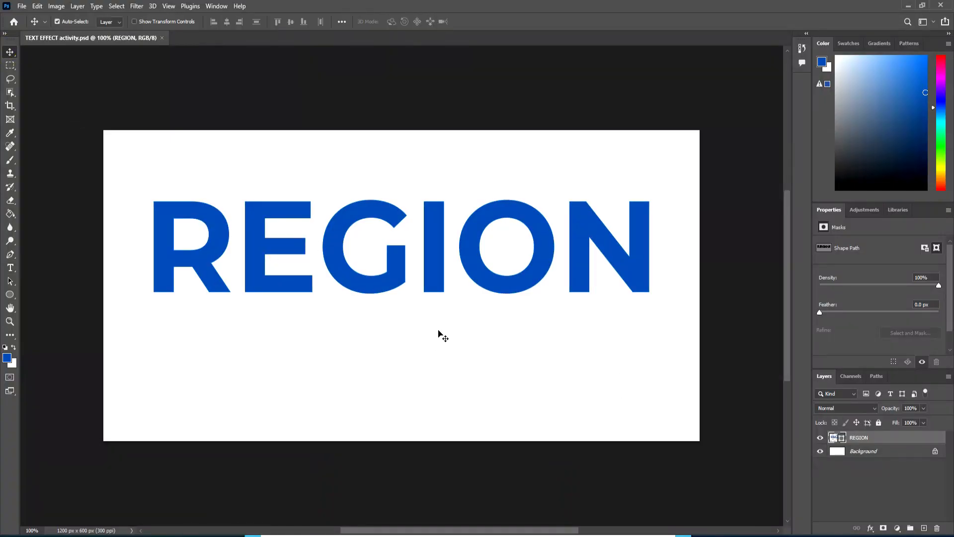
left_click_drag(434, 291, 426, 324)
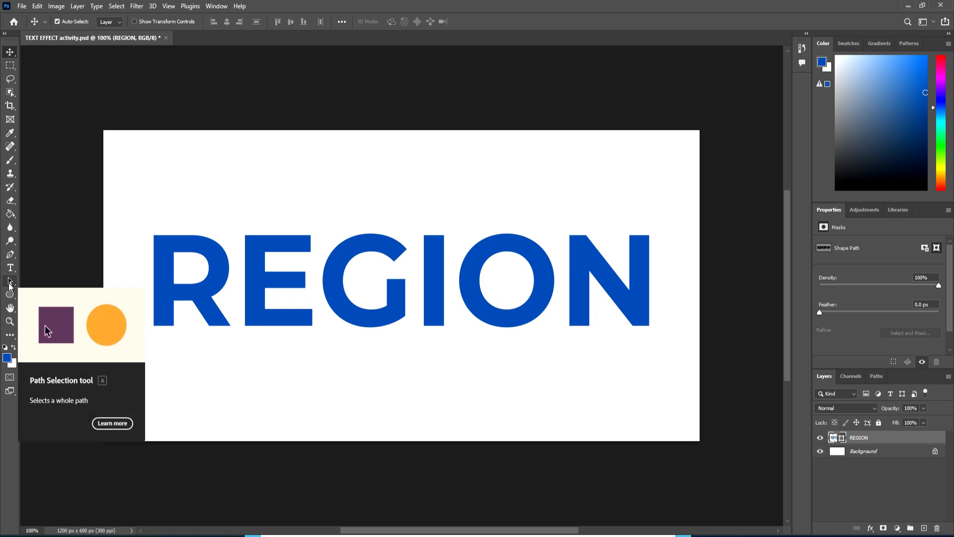
- Select all the letter paths of REGION with the Path Selection tool and set their path operation to Exclude Overlapping Shapes
left_click(10, 284)
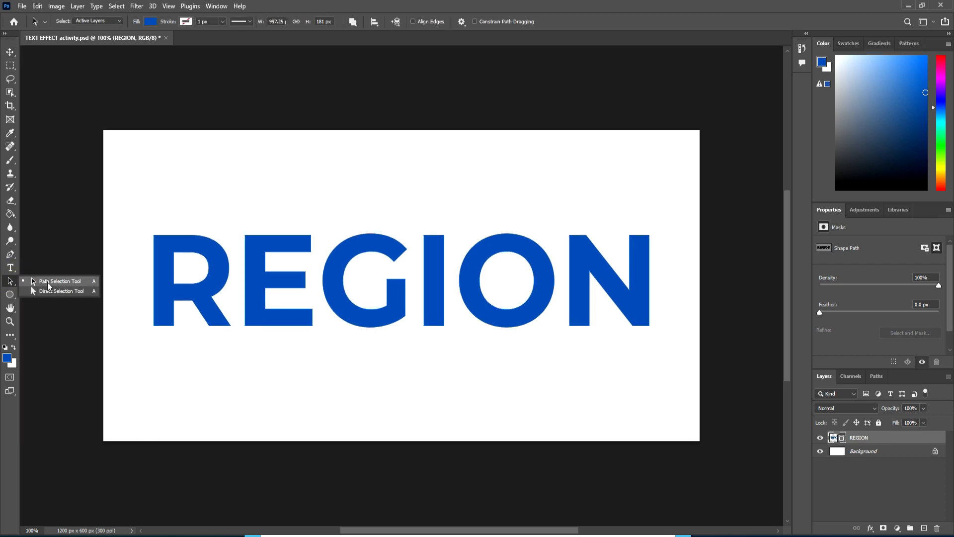
left_click(47, 283)
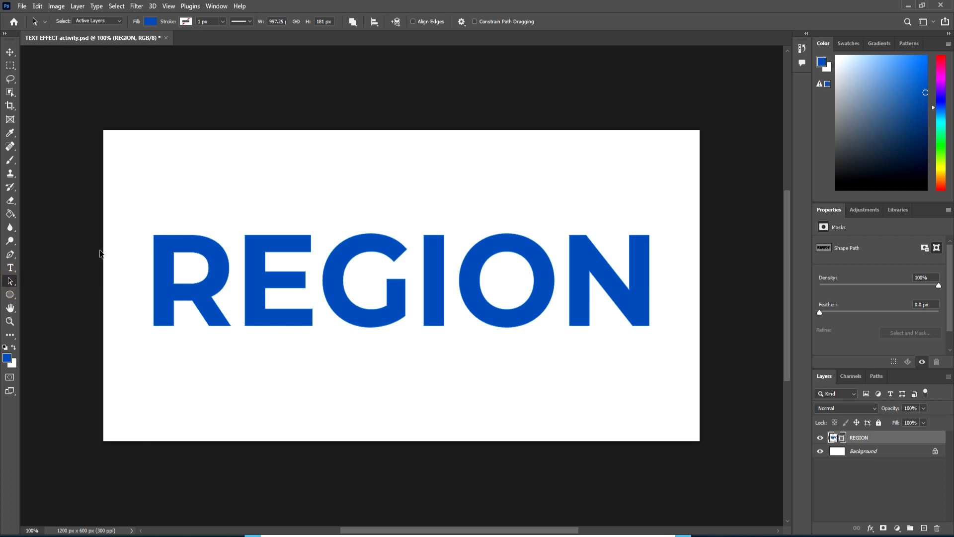
left_click_drag(144, 217, 678, 347)
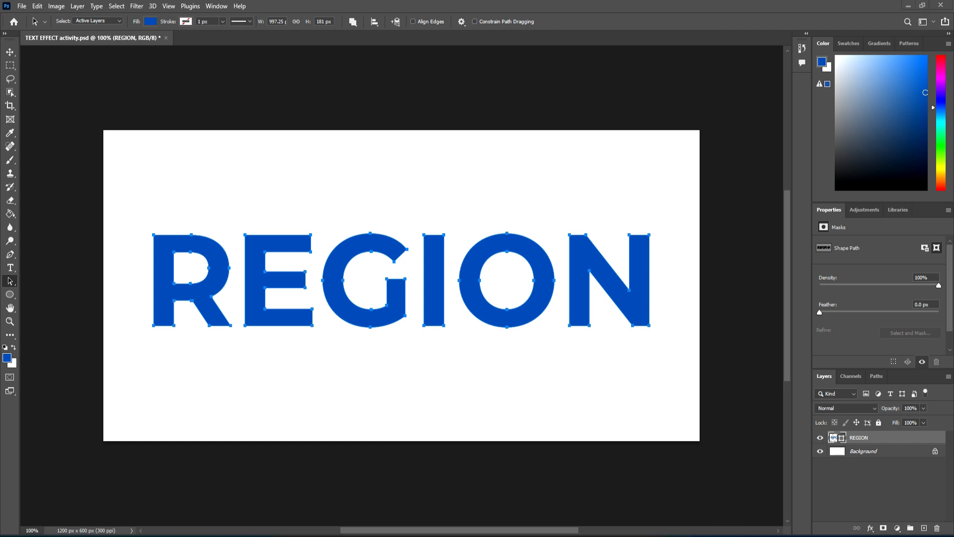
left_click(10, 281)
left_click(123, 242)
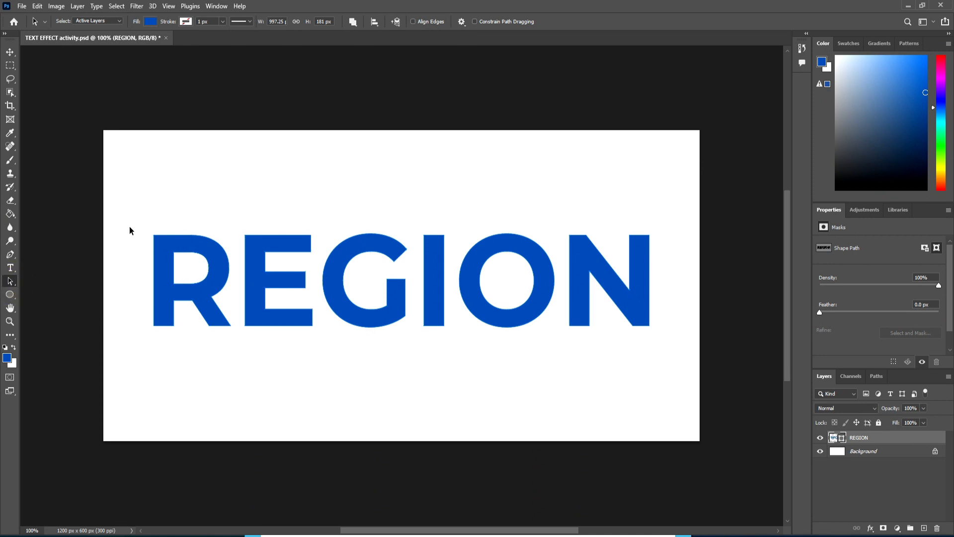
left_click_drag(129, 227, 670, 349)
left_click(358, 25)
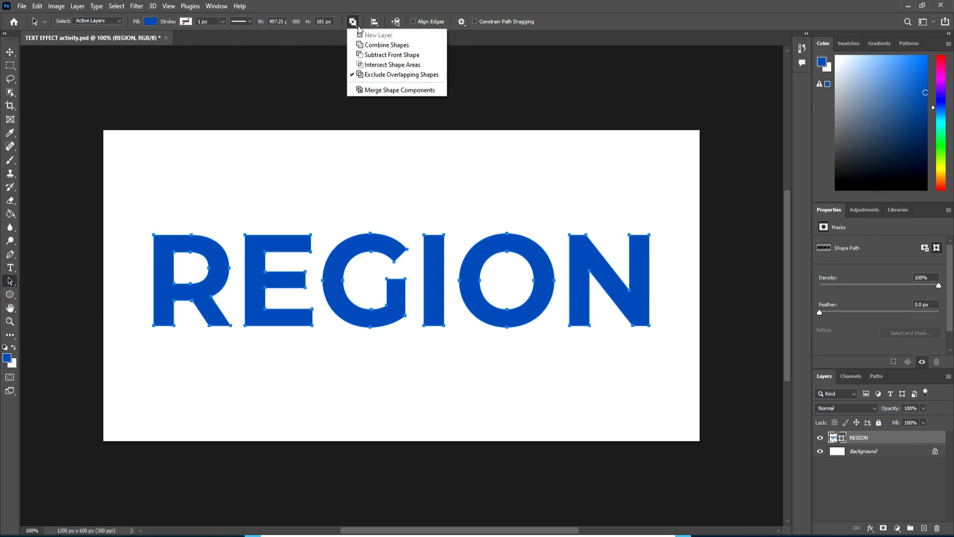
left_click(373, 78)
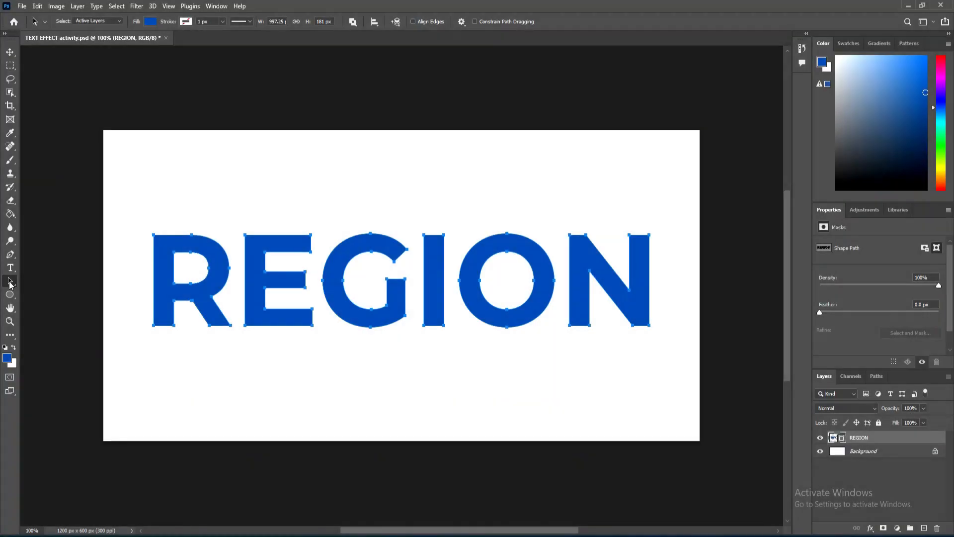
- Move the letters E, G, I, O and N one by one toward the R so each overlaps the letter before it
left_click(10, 281)
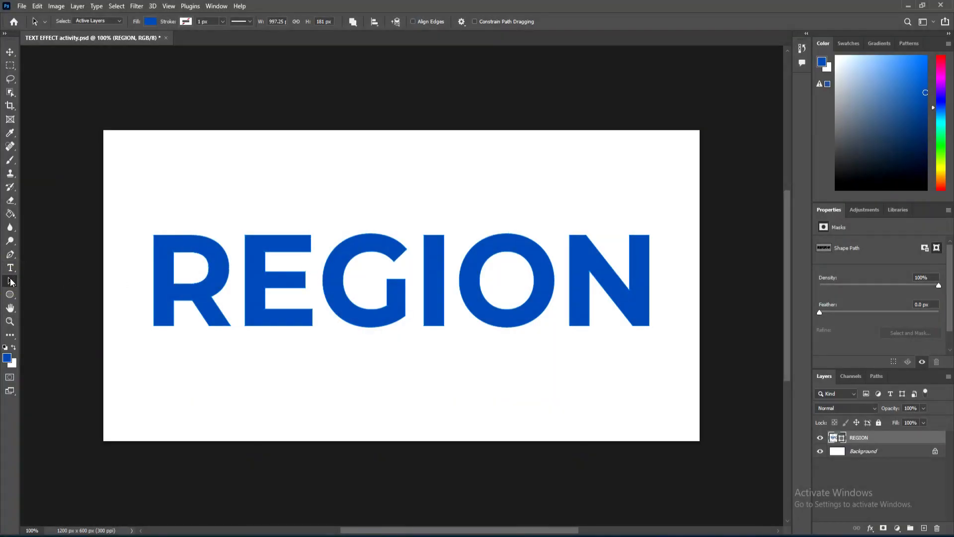
left_click(10, 281)
left_click(251, 276)
left_click_drag(256, 281, 228, 283)
left_click_drag(326, 283, 255, 284)
left_click_drag(434, 291, 328, 291)
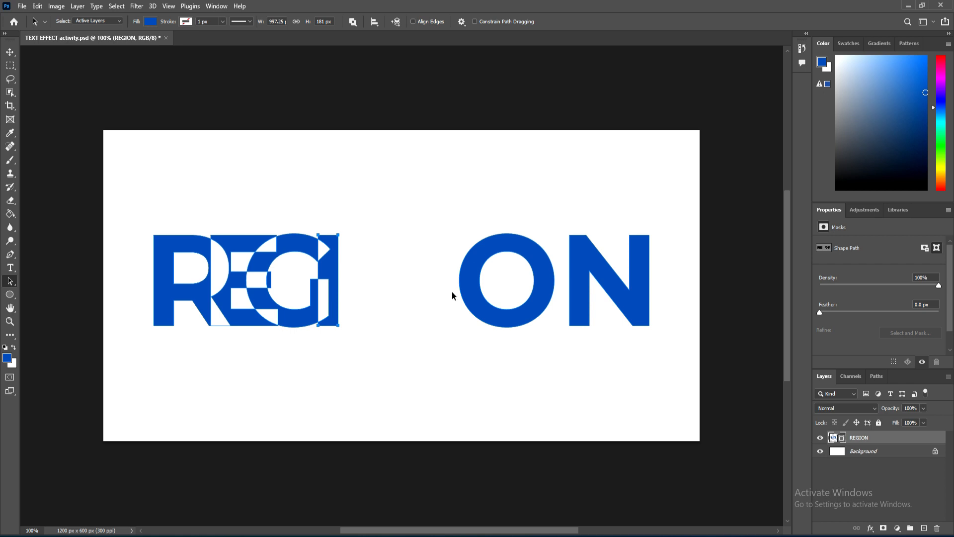
left_click_drag(469, 290, 337, 291)
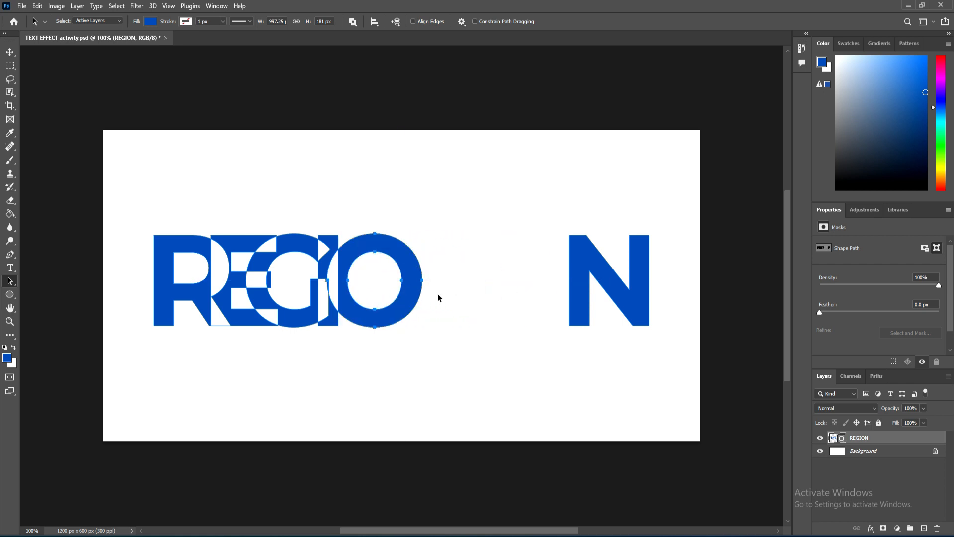
left_click_drag(572, 293, 414, 292)
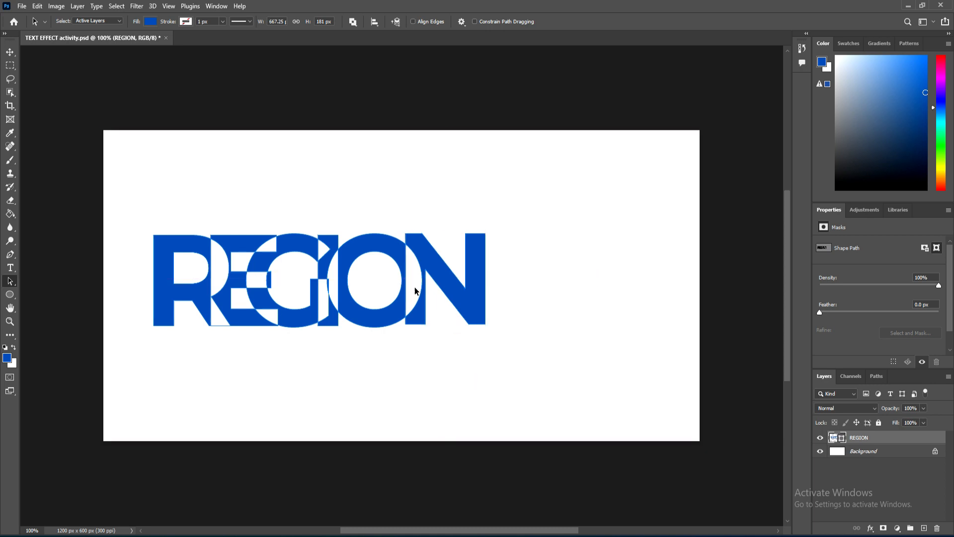
- Rotate the letter N clockwise by about 18 degrees with Free Transform
key("ctrl+t")
left_click_drag(492, 217, 511, 251)
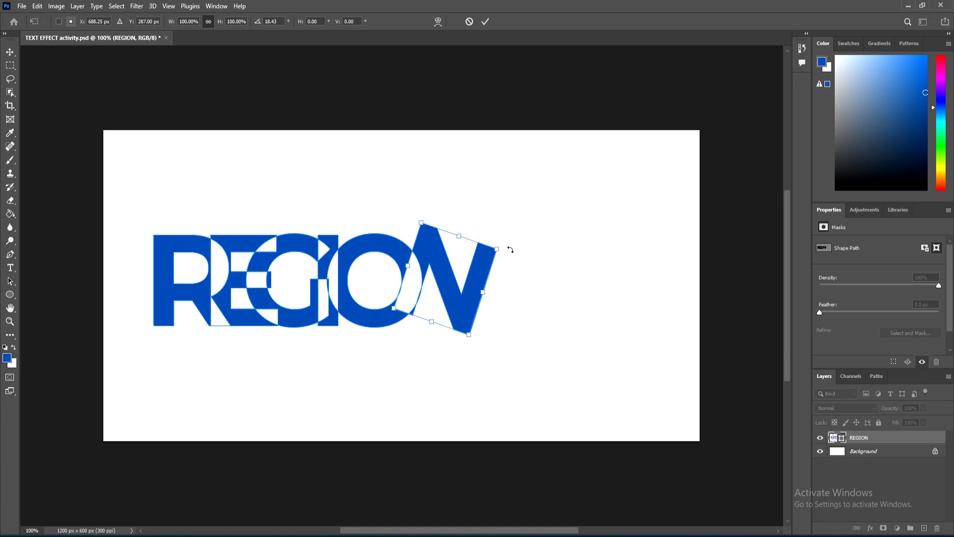
key("Return")
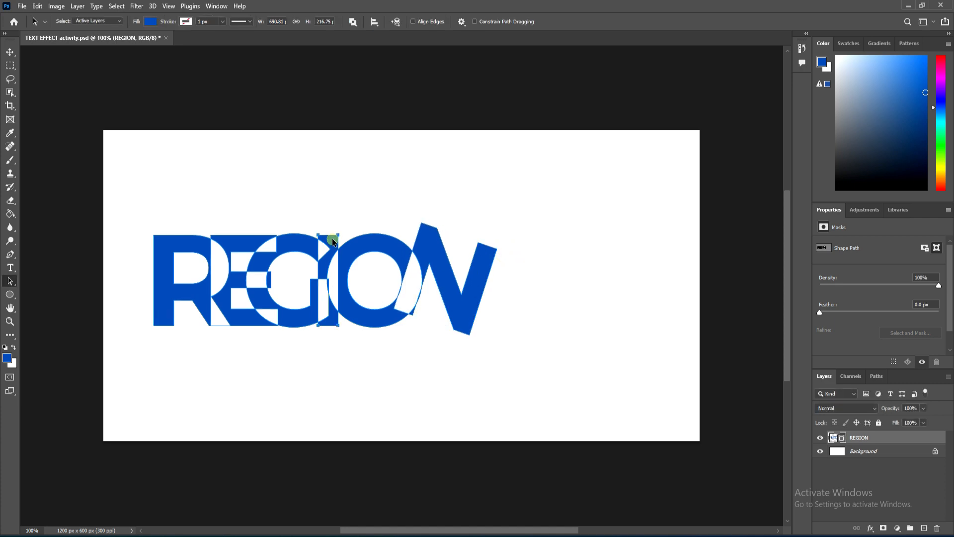
- Rotate the letter I slightly counterclockwise with Free Transform
key("ctrl+t")
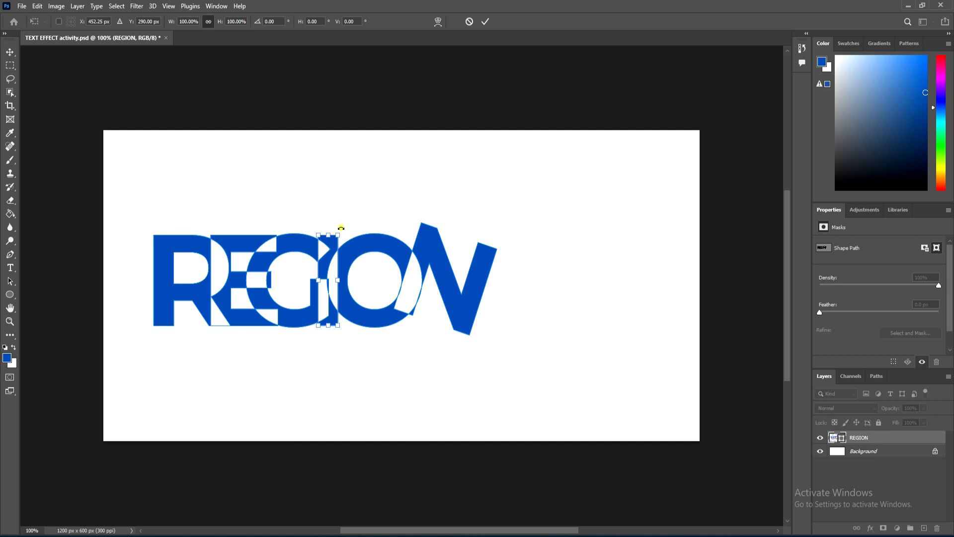
mouse_move(341, 227)
left_mouse_down()
mouse_move(330, 226)
mouse_move(336, 218)
mouse_move(345, 230)
left_mouse_up()
key("Return")
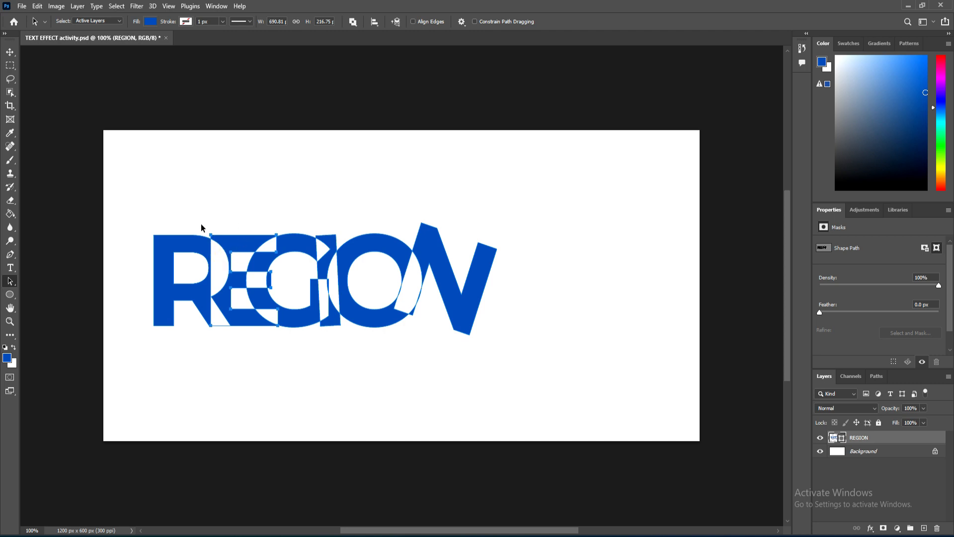
- Rotate the letter E clockwise by about 19.5 degrees with Free Transform
key("ctrl+t")
left_click_drag(209, 219, 257, 198)
left_click(352, 391)
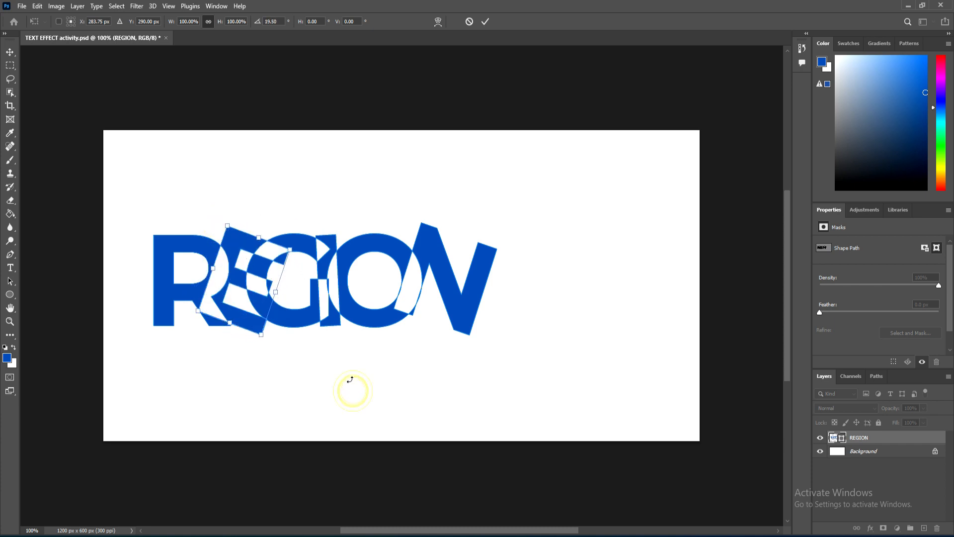
key("Return")
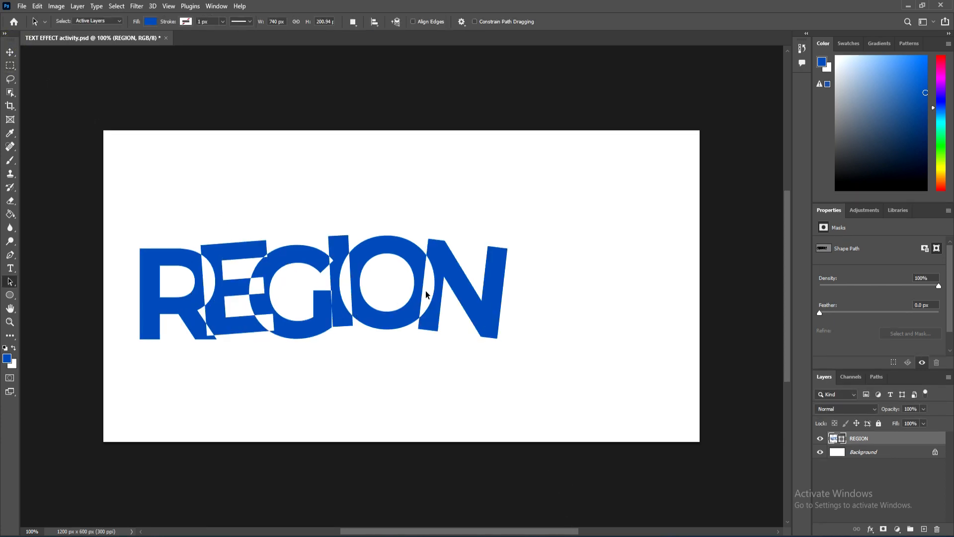
- Move the letters N, O and I slightly down, keeping each overlapping its neighbour
left_click_drag(456, 282, 463, 296)
left_click_drag(397, 318, 399, 326)
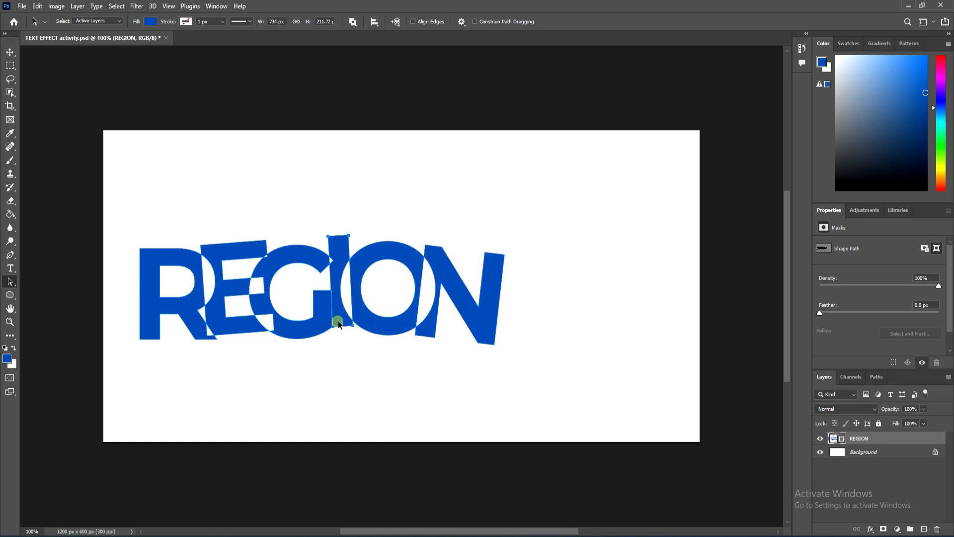
left_click_drag(339, 324, 343, 337)
- Rotate the letter I clockwise by about 5.5 degrees with Free Transform and shift it slightly up
key("ctrl+t")
mouse_move(356, 233)
left_mouse_down()
mouse_move(362, 242)
mouse_move(356, 234)
left_mouse_up()
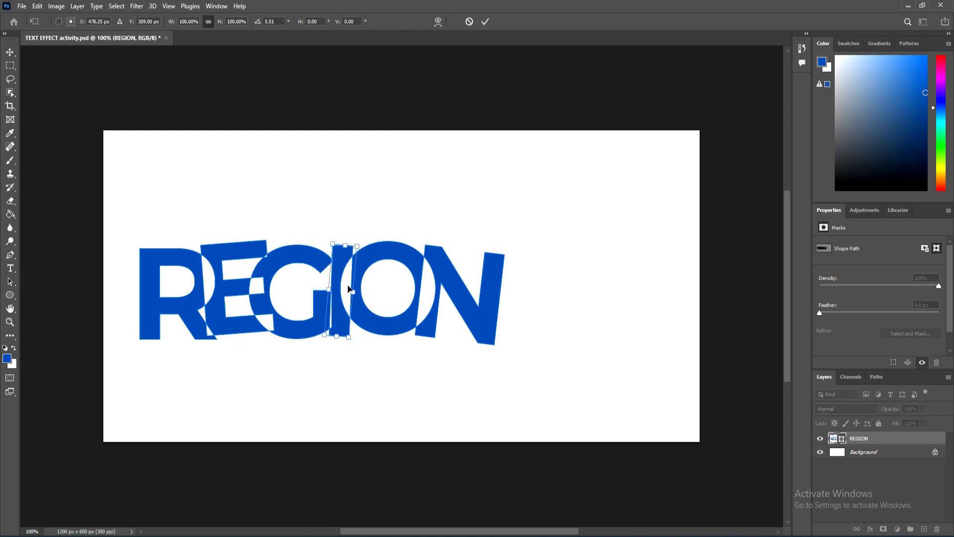
left_click_drag(343, 288, 342, 281)
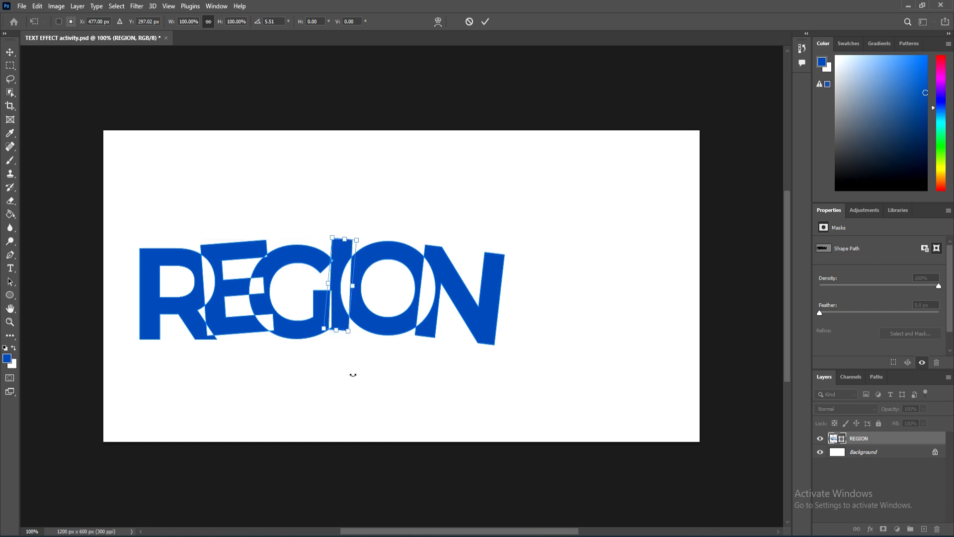
left_click(299, 336)
- Move the letter G slightly up between the E and the I
left_click(295, 329)
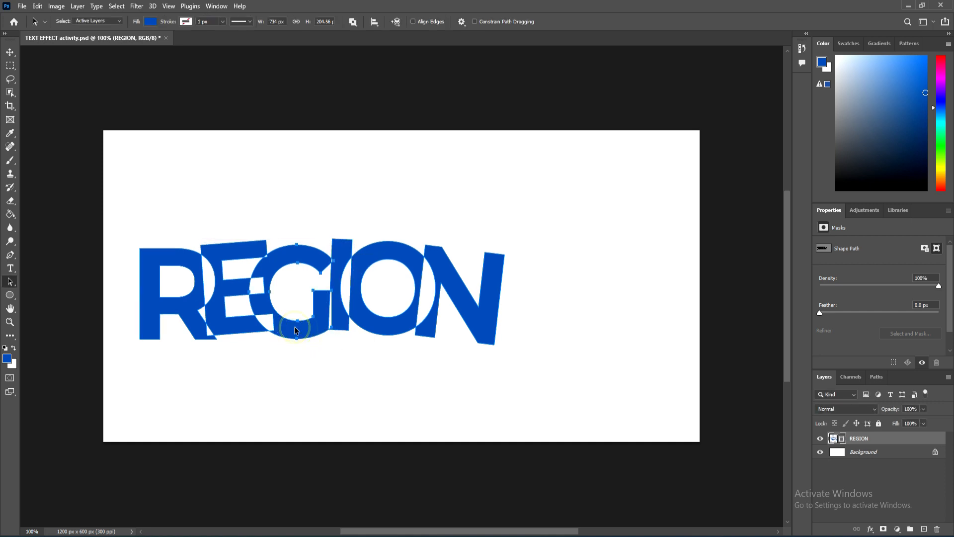
left_click_drag(299, 283, 282, 366)
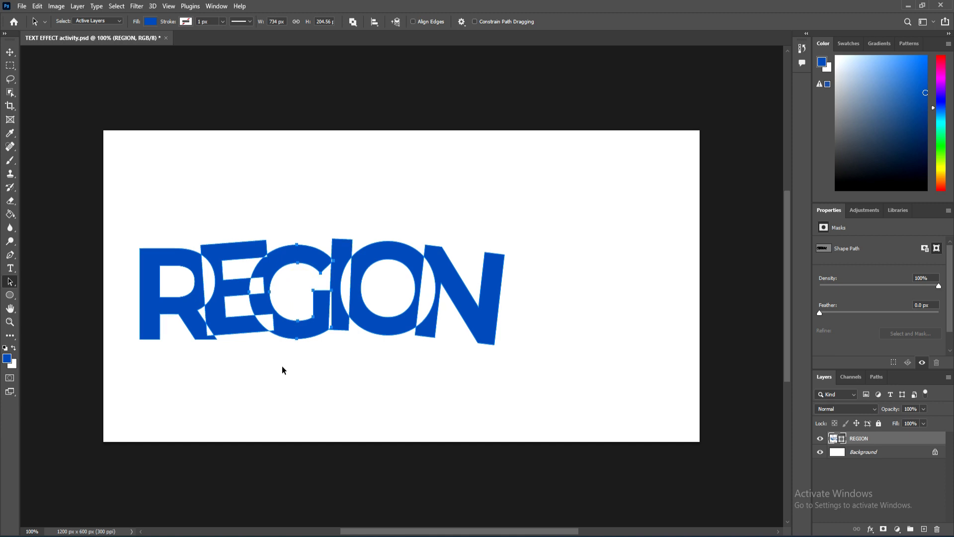
left_click(287, 336)
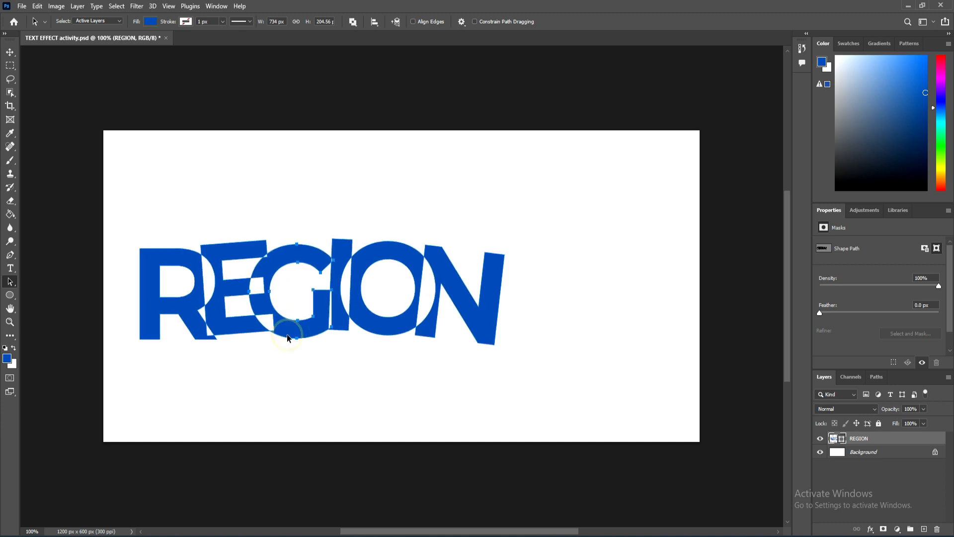
left_click(287, 334)
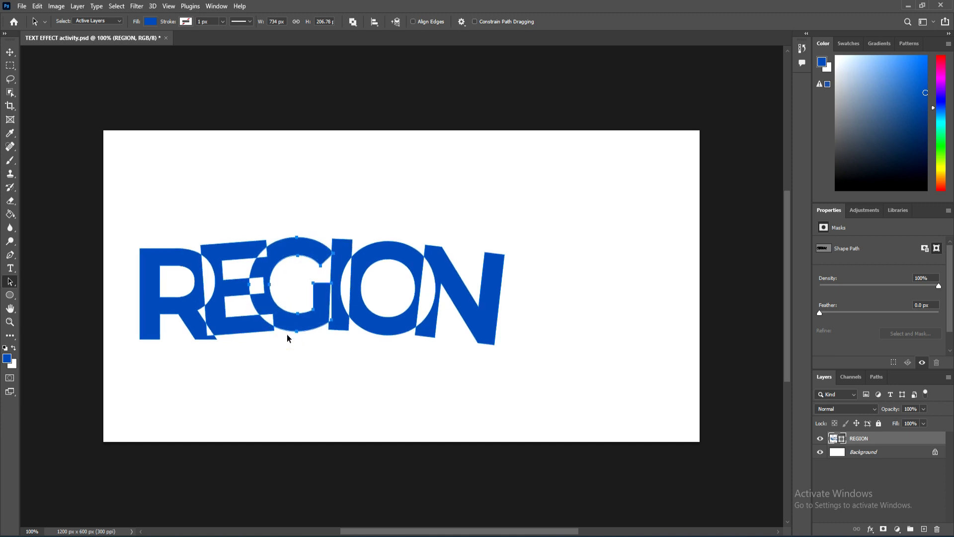
- Move the letter R slightly left and up so only a narrow overlap with the E is left
left_click(170, 309)
left_click_drag(170, 307, 161, 307)
key("Up")
key("Up")
key("Up")
key("Up")
key("Up")
key("Up")
key("Up")
key("Up")
key("Up")
key("Up")
key("Up")
key("Up")
key("Up")
key("Up")
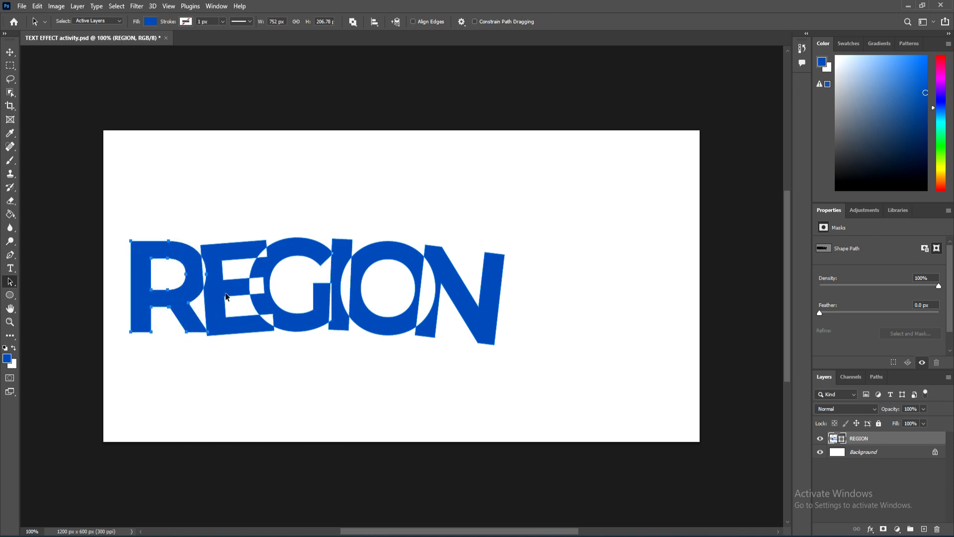
key("Right")
key("Right")
- Nudge the letter E slightly left and down so its base sits lower than the R and G
left_click(219, 297)
key("Up")
key("Up")
key("Up")
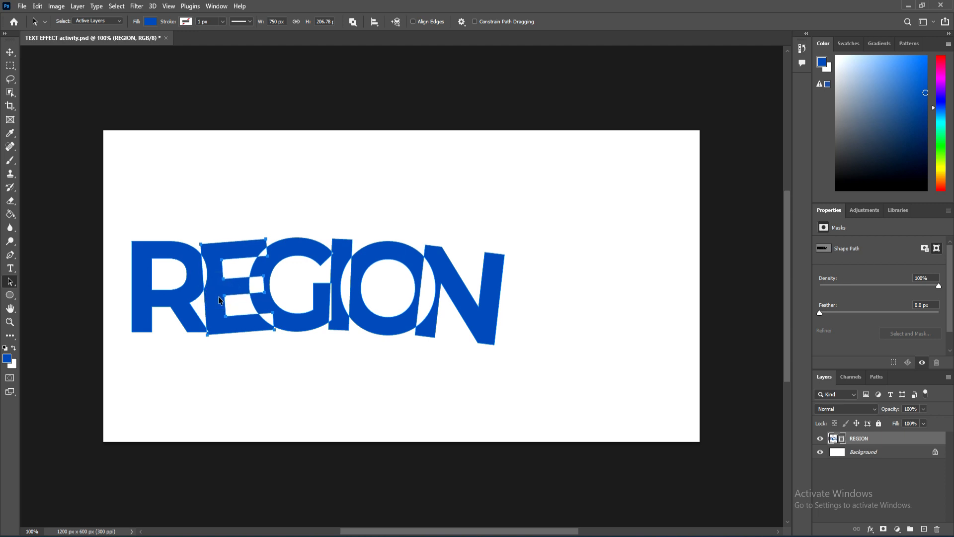
key("Left")
key("Left")
key("Left")
key("Left")
key("Left")
key("Down")
key("Down")
key("Down")
key("Down")
key("Down")
key("Down")
key("Down")
key("Down")
key("Down")
key("Down")
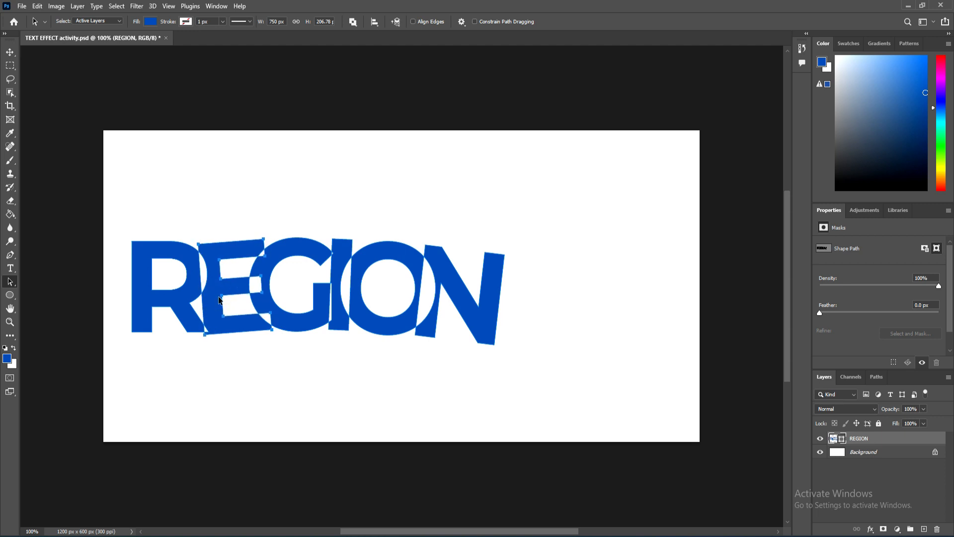
key("Down")
key("Down")
key("Down")
key("Down")
key("Down")
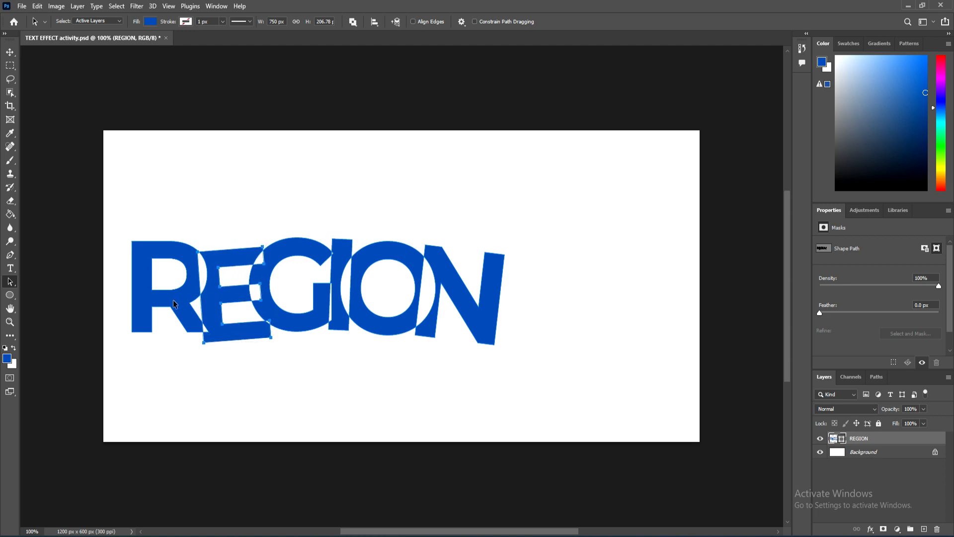
- Nudge the letter R a few pixels further left and up, and deselect its path
left_click(173, 300)
key("Left")
key("Left")
key("Left")
key("Left")
key("Left")
key("Left")
key("Left")
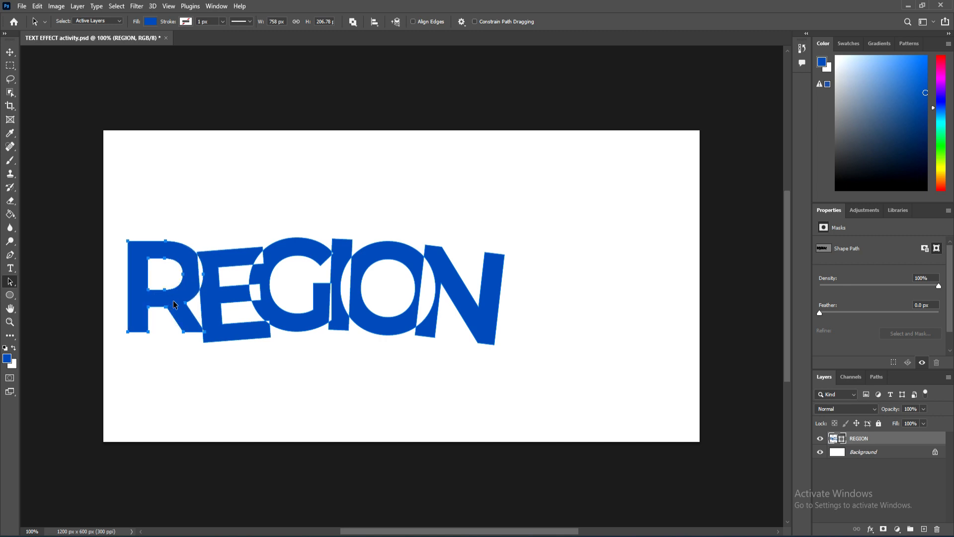
key("Down")
key("Down")
key("Down")
key("Down")
key("Down")
key("Up")
key("Up")
key("Up")
key("Up")
key("Up")
key("Up")
key("Up")
key("Up")
key("Up")
key("Up")
key("Up")
key("Up")
key("Up")
key("Up")
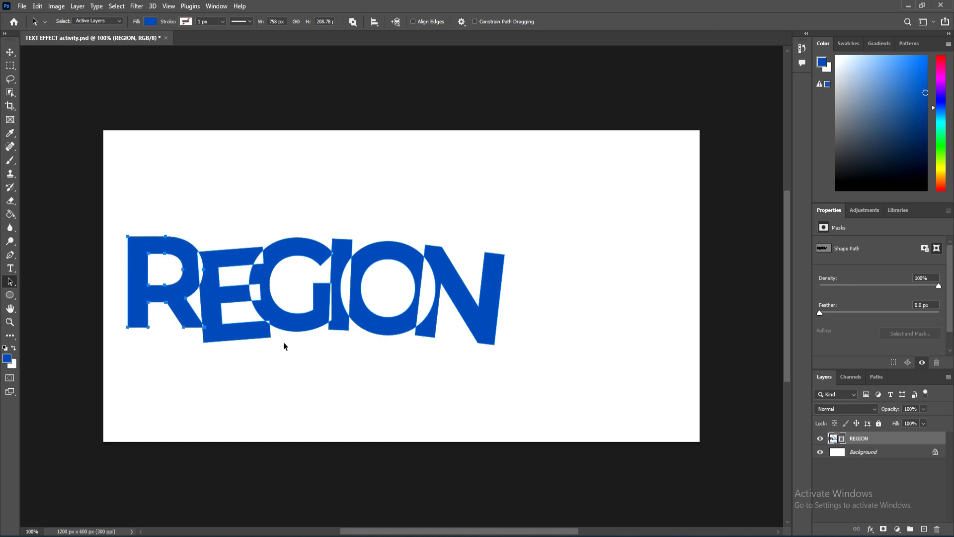
left_click(296, 366)
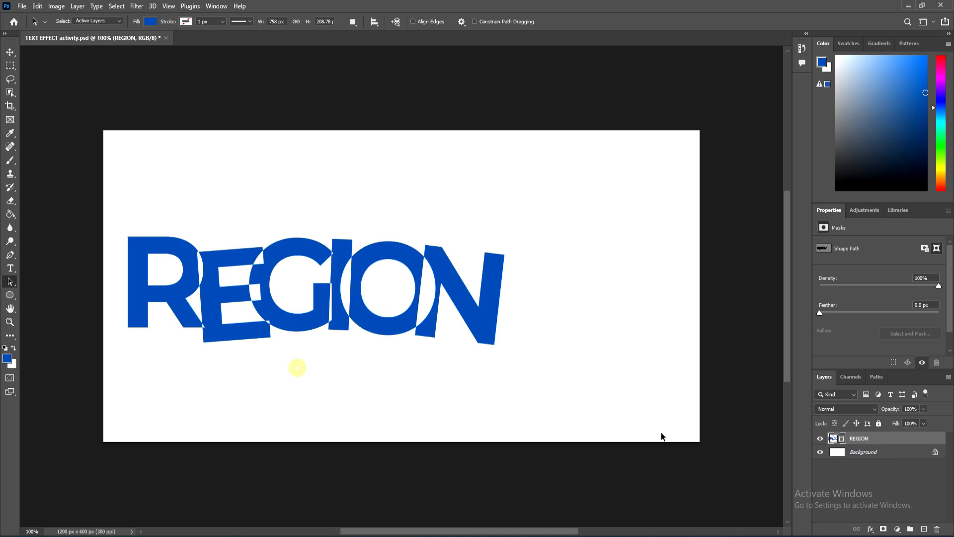
left_click(308, 391)
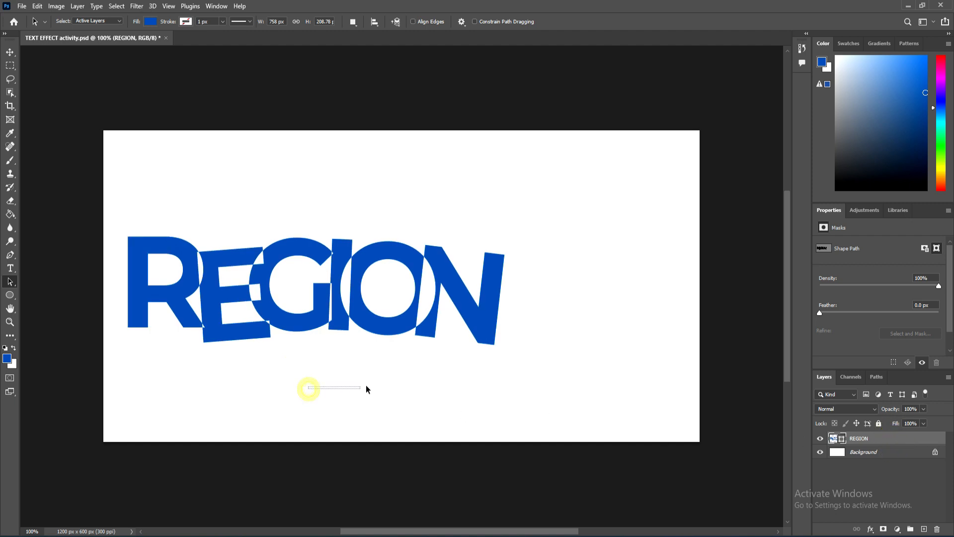
- Select the REGION layer and move the whole shape up into the upper half of the canvas with the Move tool
left_click(9, 50)
left_click_drag(230, 352, 298, 355)
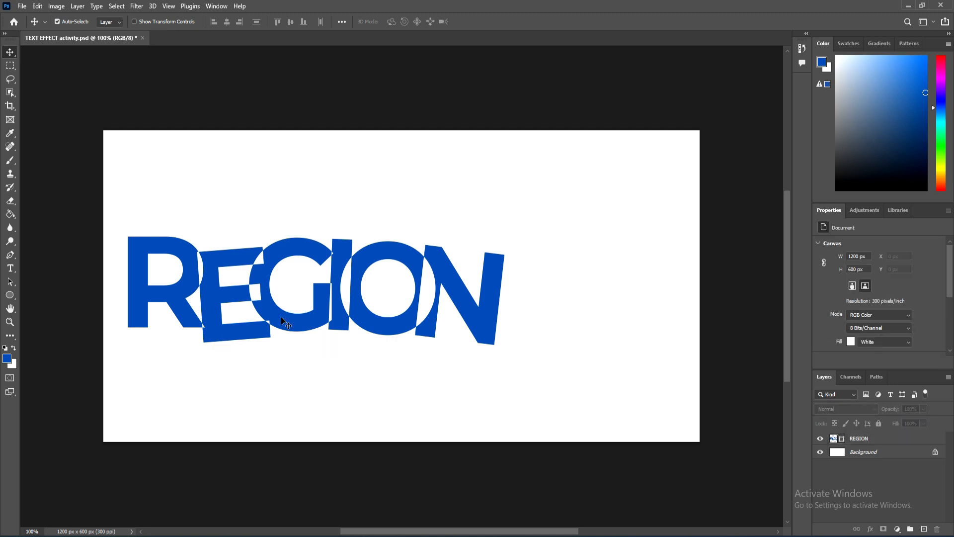
left_click(855, 439)
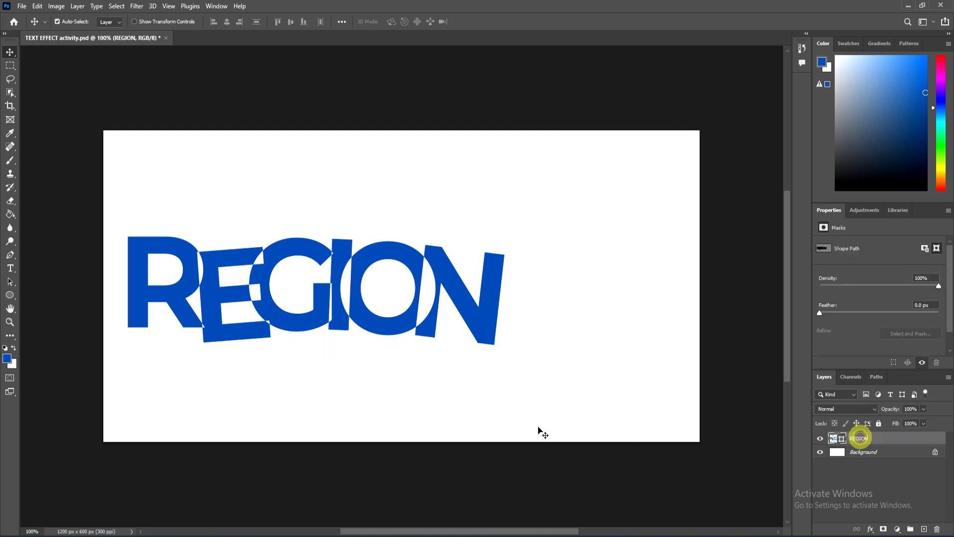
left_click_drag(338, 388, 305, 333)
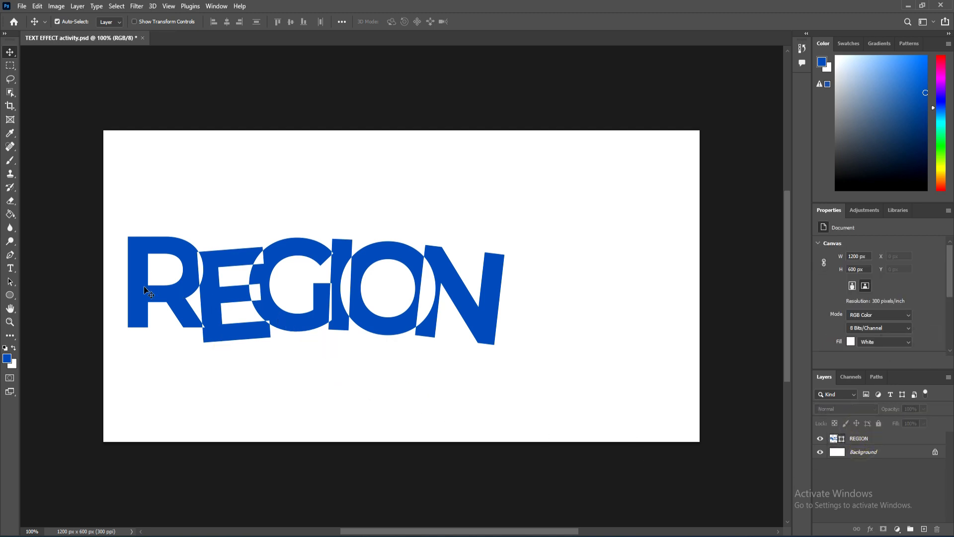
left_click_drag(107, 211, 514, 365)
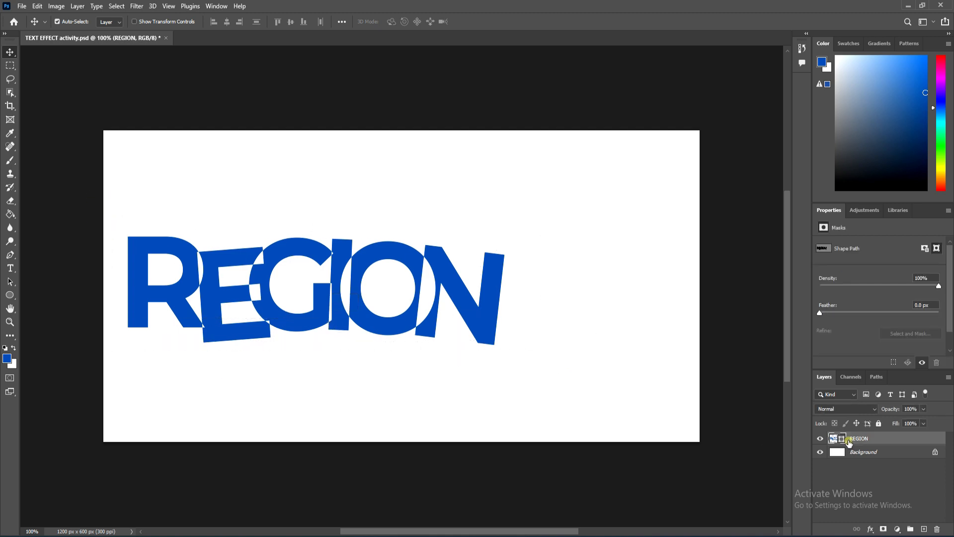
left_click(10, 51)
left_click_drag(167, 290, 165, 234)
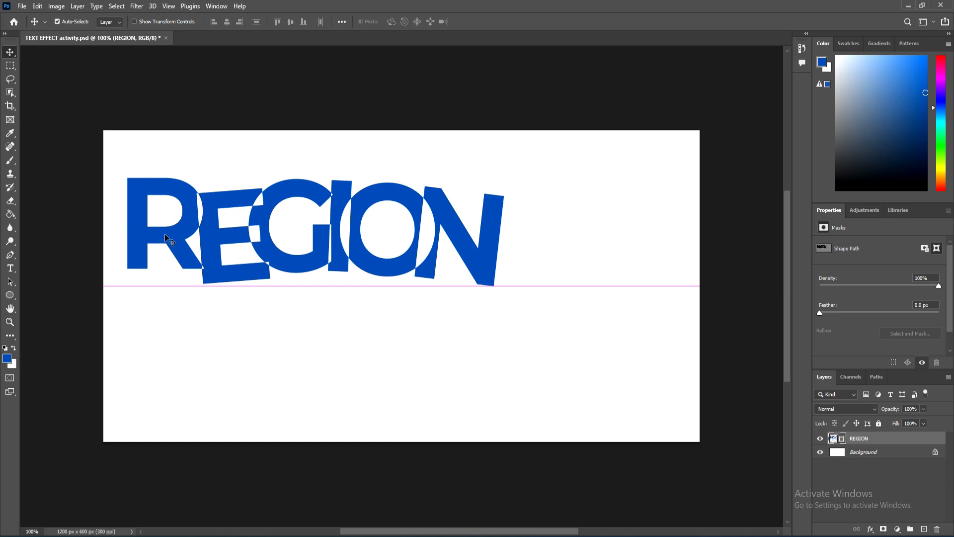
- Scale the whole REGION shape to about 144.71% with Free Transform and center it on the canvas at X 600 px, Y 300 px
key("ctrl+t")
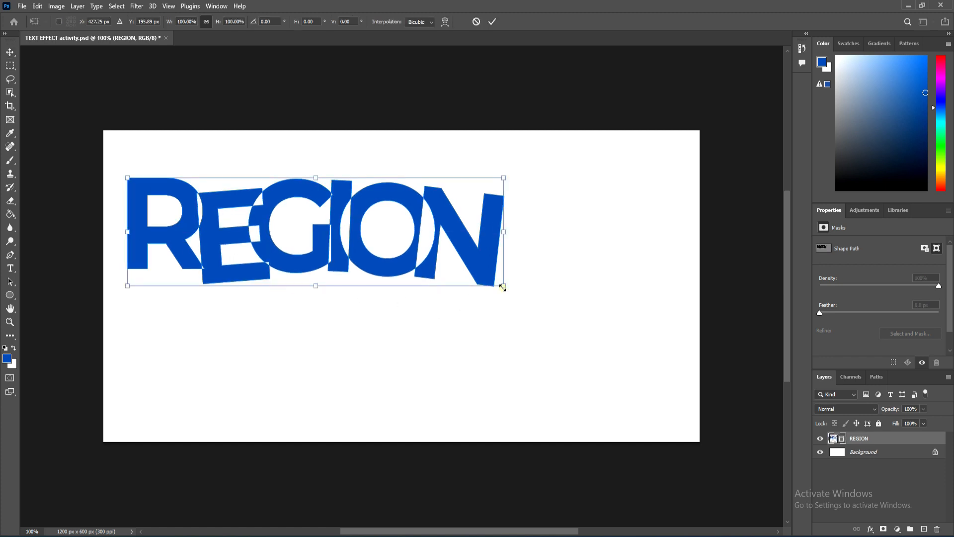
left_click_drag(503, 287, 653, 402)
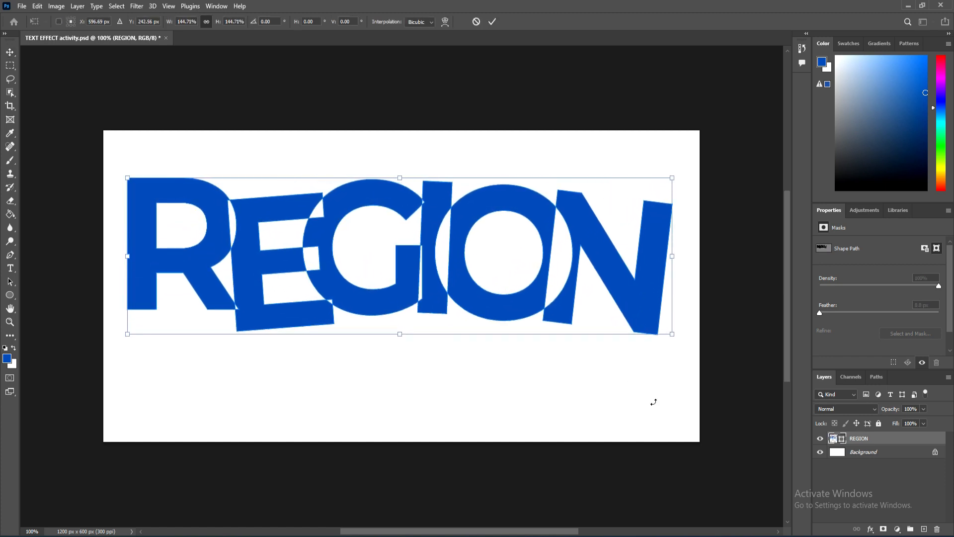
left_click_drag(519, 264, 514, 297)
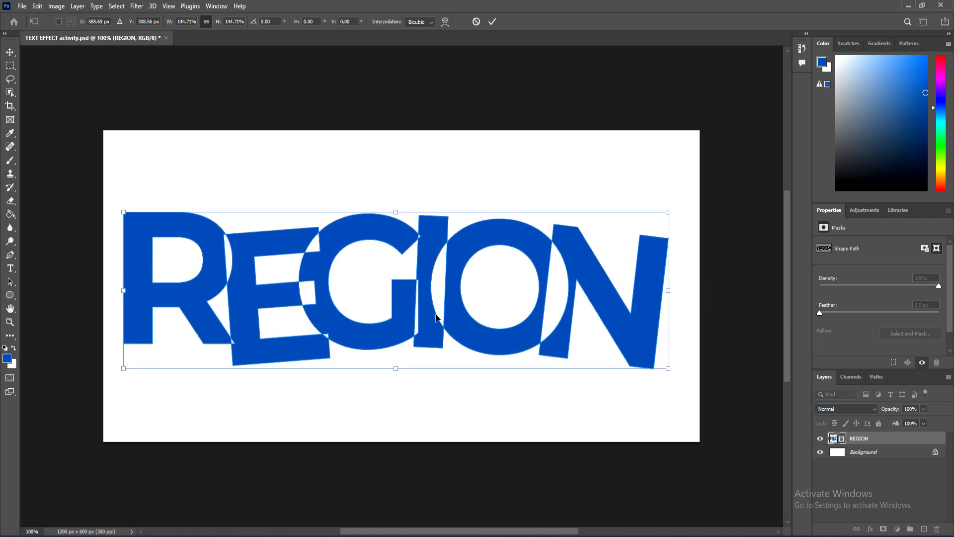
left_click_drag(439, 320, 444, 316)
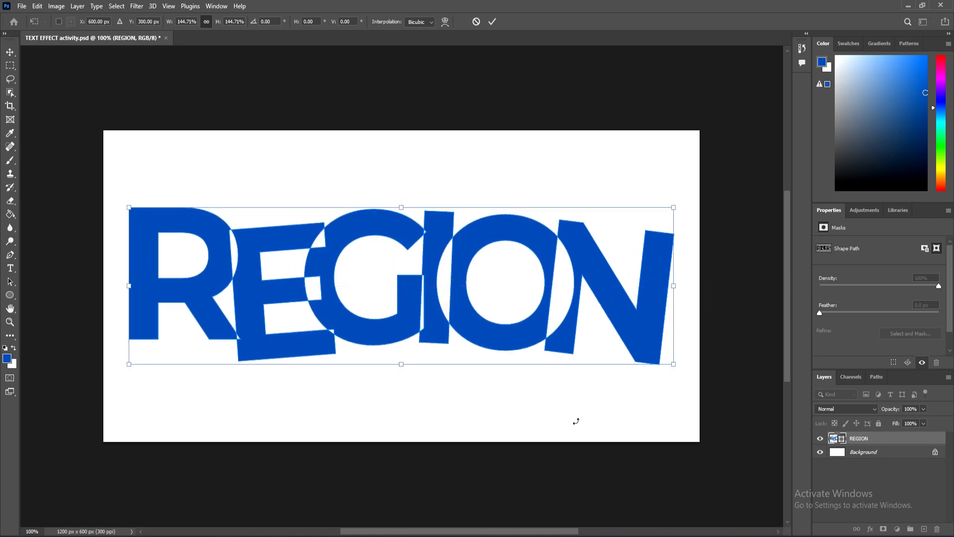